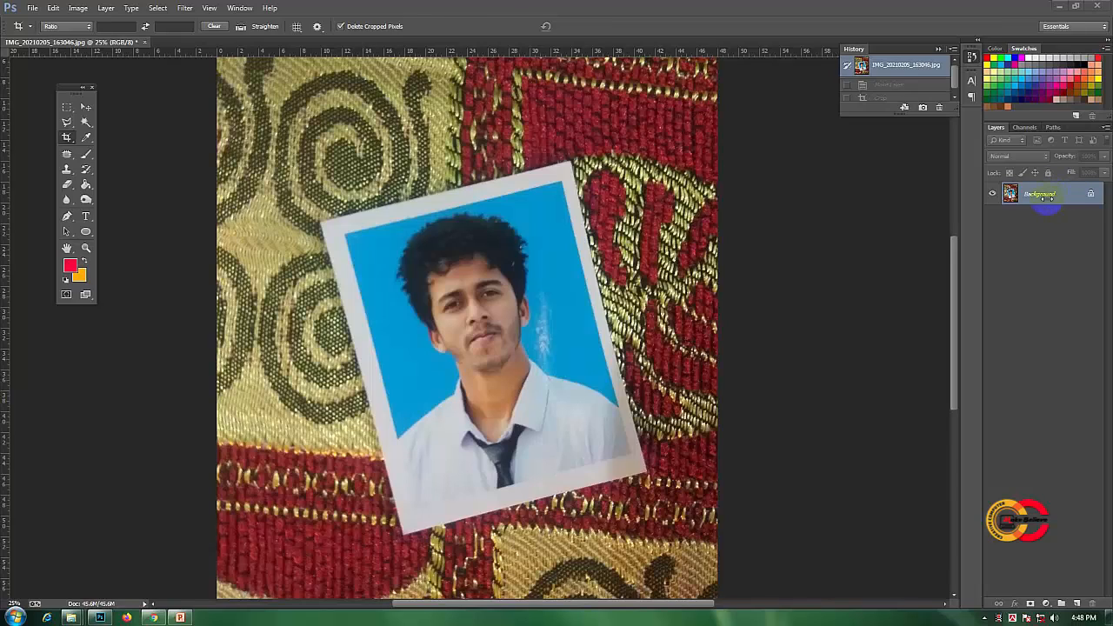
- Convert the locked Background into a regular editable layer, keeping the default name and settings
left_click(85, 109)
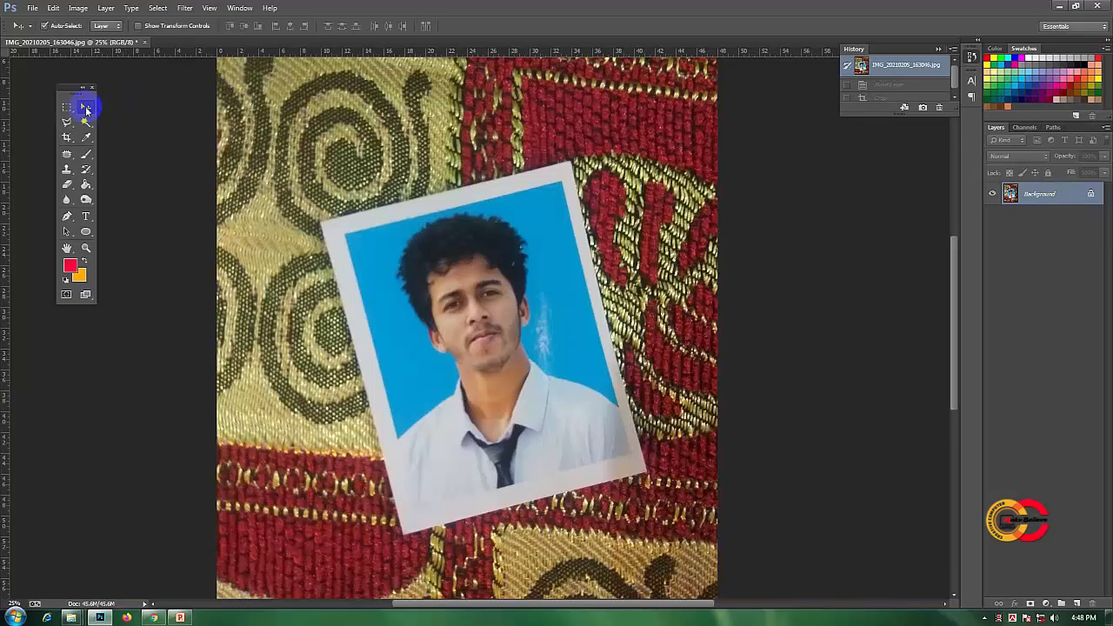
double_click(1070, 196)
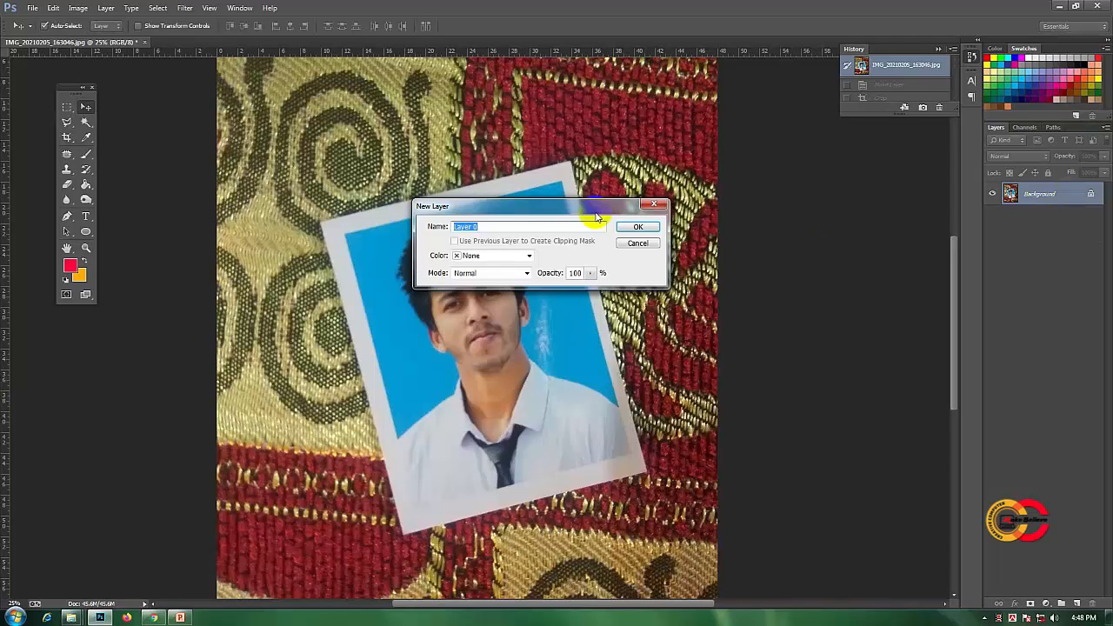
left_click_drag(594, 213, 578, 133)
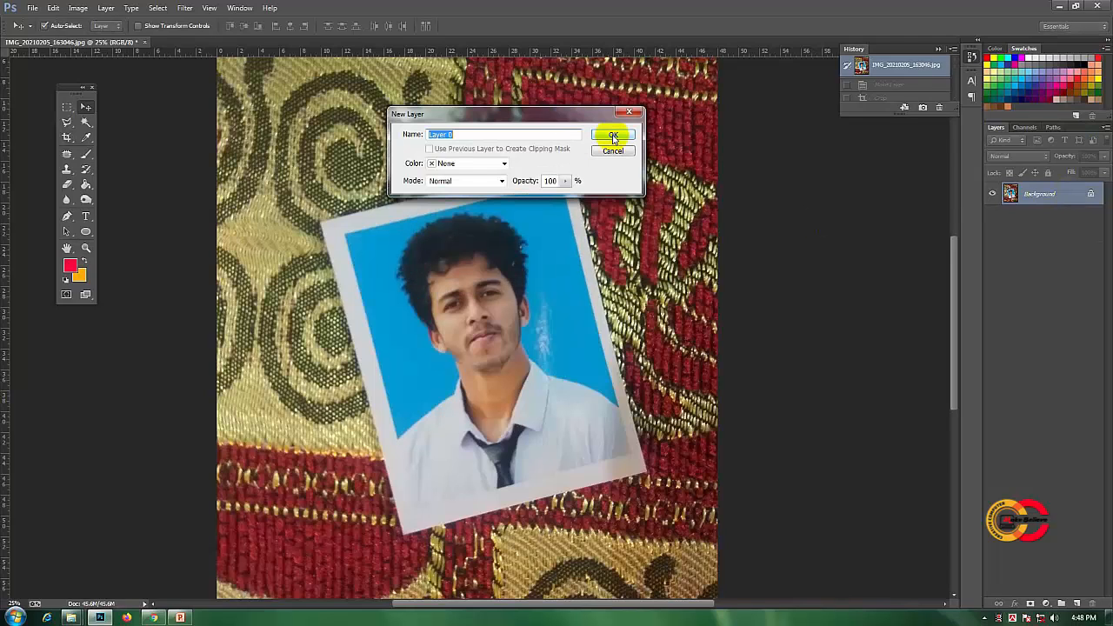
left_click(612, 135)
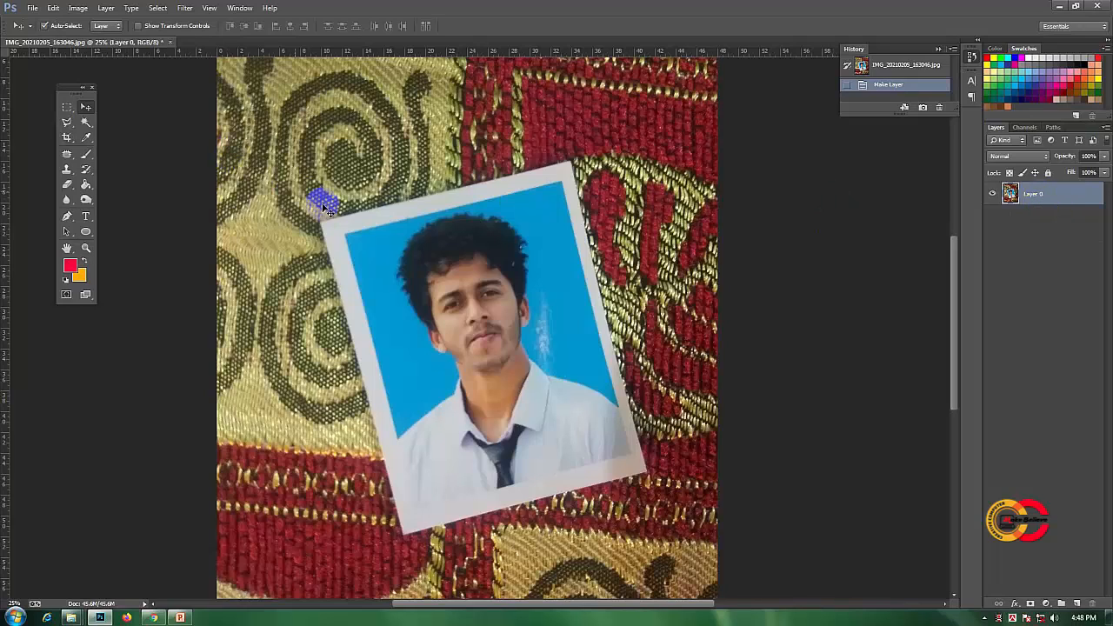
- Perspective-crop the image to the four outer corners of the tilted passport photo so that it is straightened
left_click(67, 155)
mouse_move(67, 156)
left_mouse_down()
mouse_move(103, 155)
mouse_move(61, 142)
mouse_move(80, 133)
mouse_move(140, 146)
left_mouse_up()
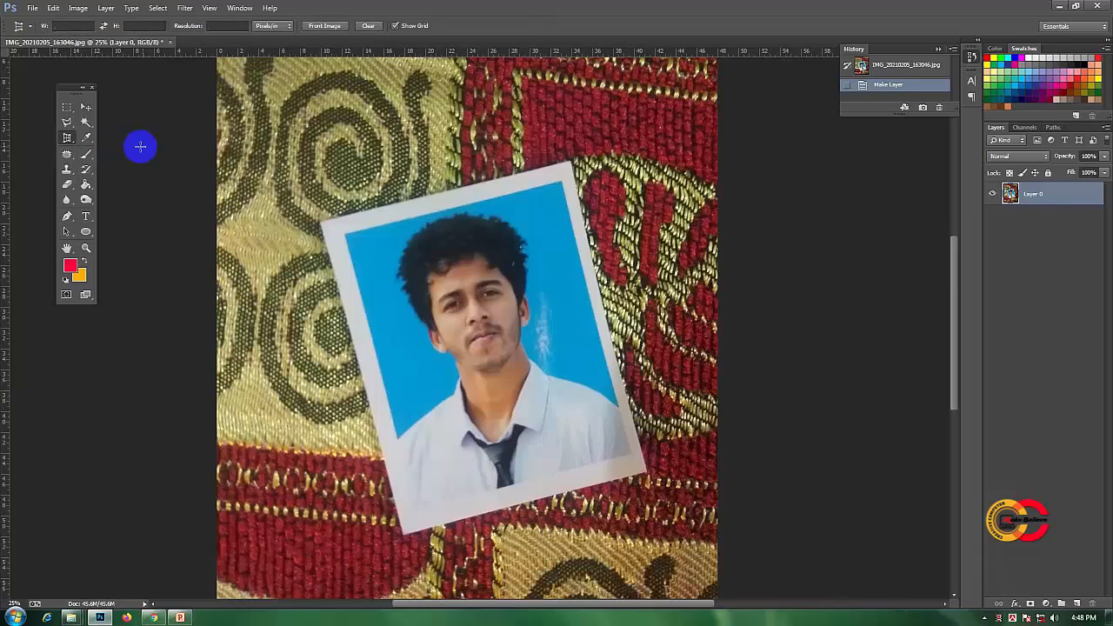
left_click(405, 531)
left_click(321, 224)
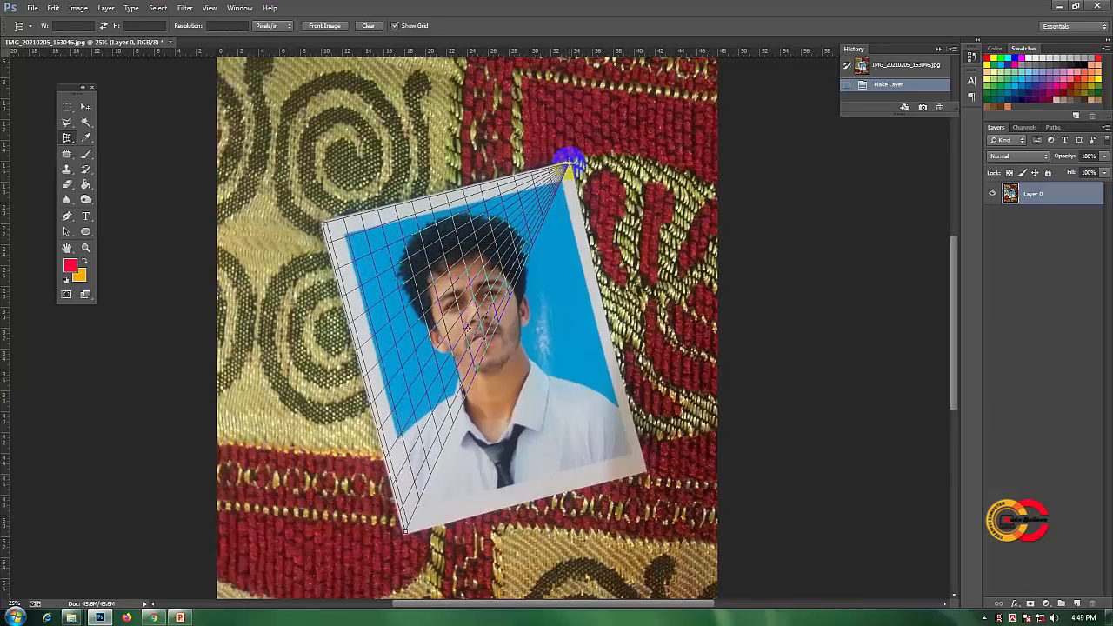
left_click(568, 164)
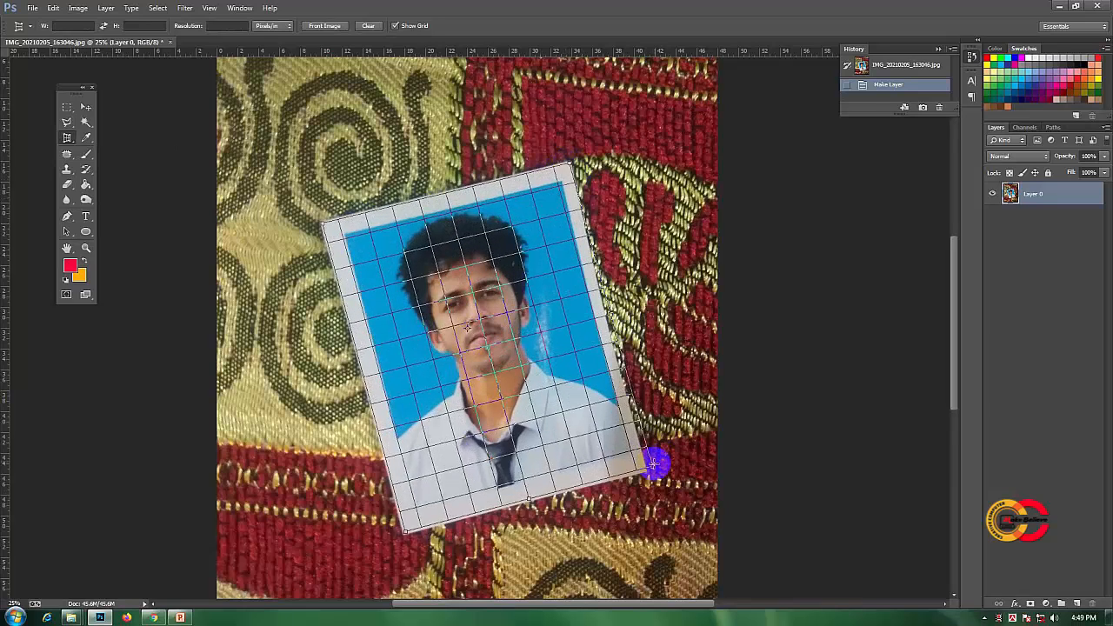
left_click(645, 475)
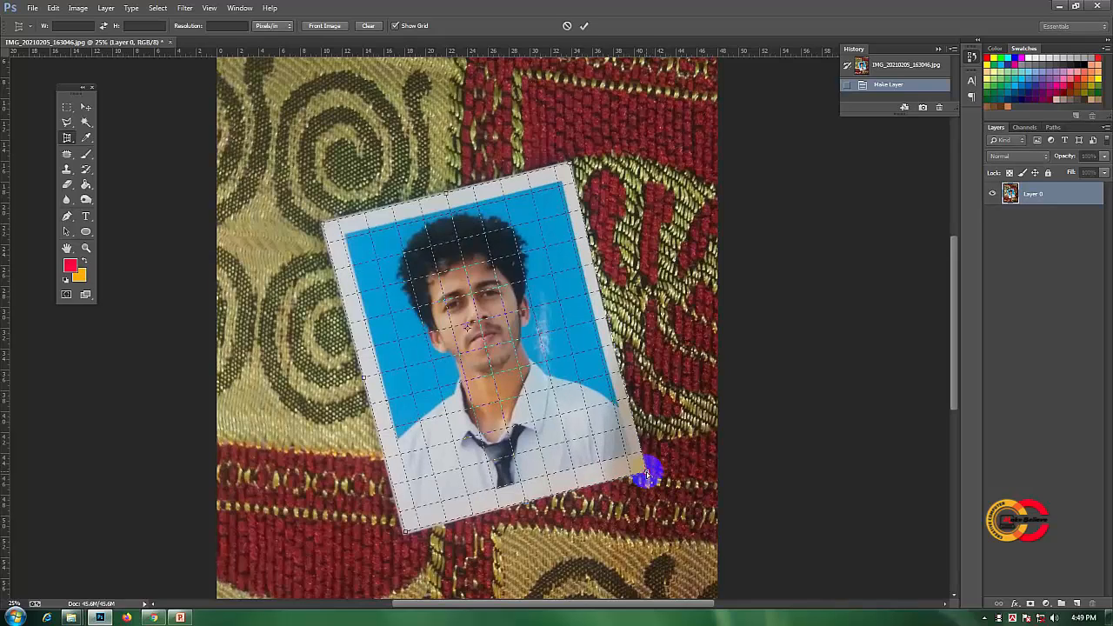
left_click(584, 26)
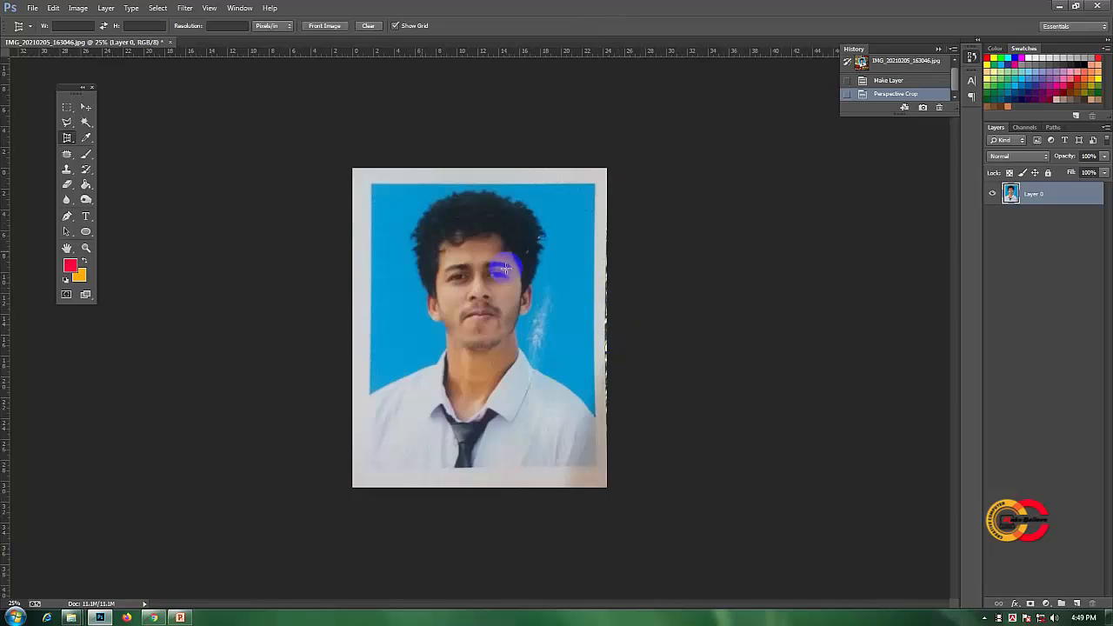
- Crop the straightened photo to about 23 by 28.5 in, trimming the uneven outer edges of its white border
left_click_drag(70, 139, 104, 138)
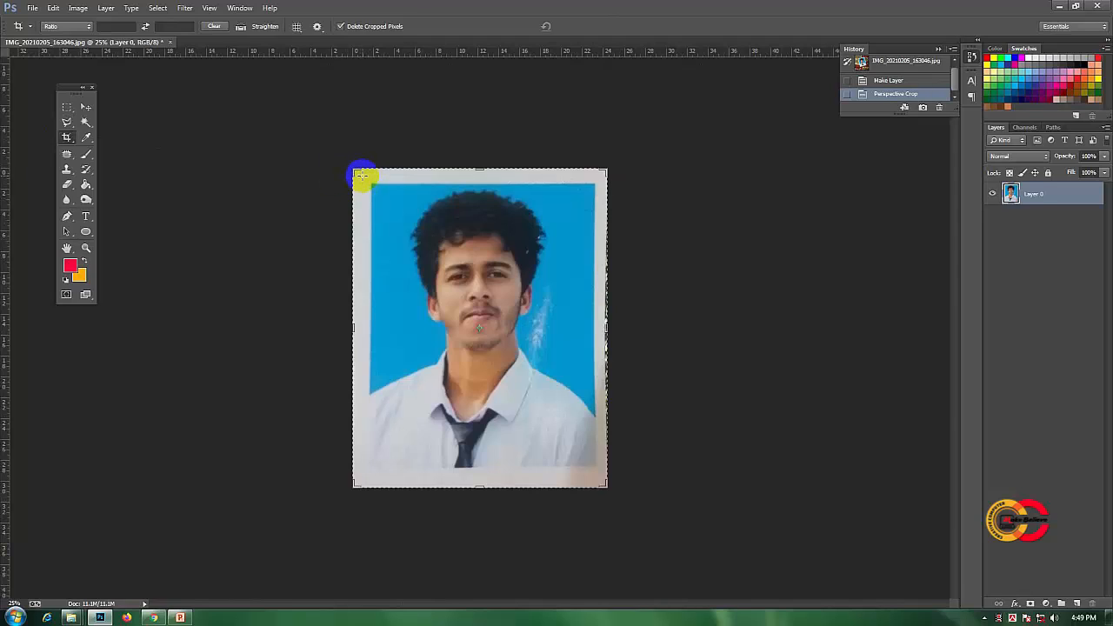
left_click_drag(360, 176, 601, 473)
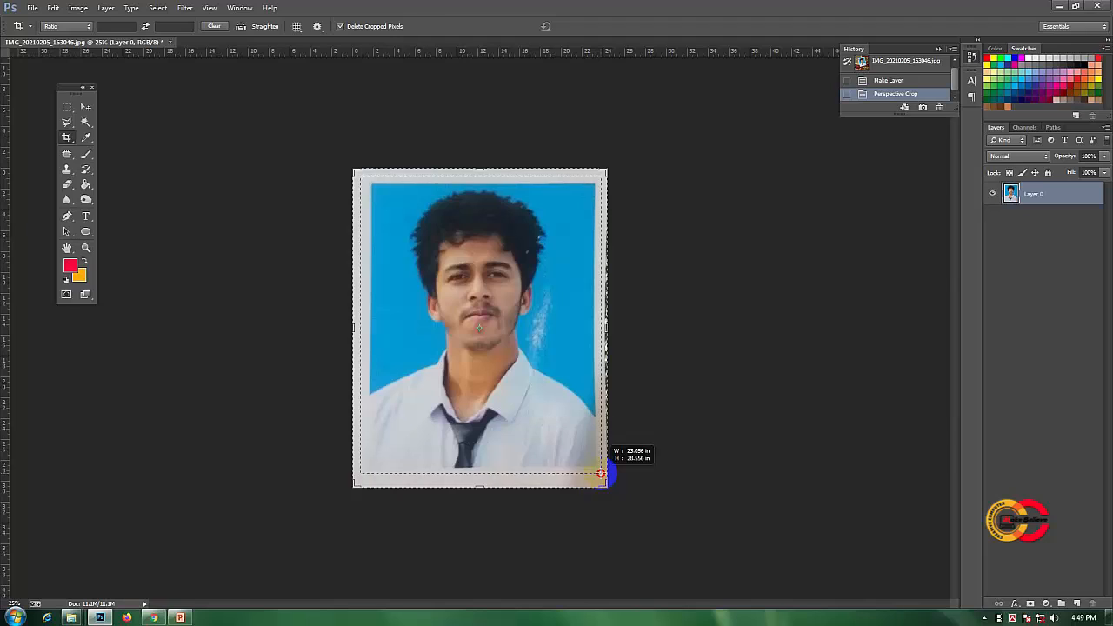
left_click_drag(601, 473, 598, 472)
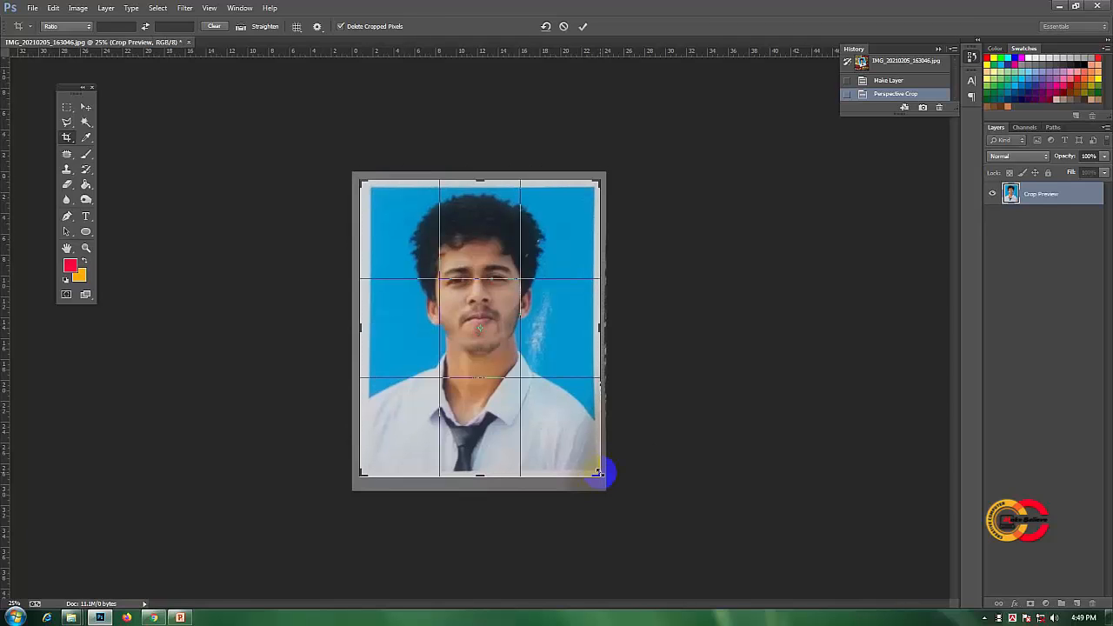
left_click(582, 26)
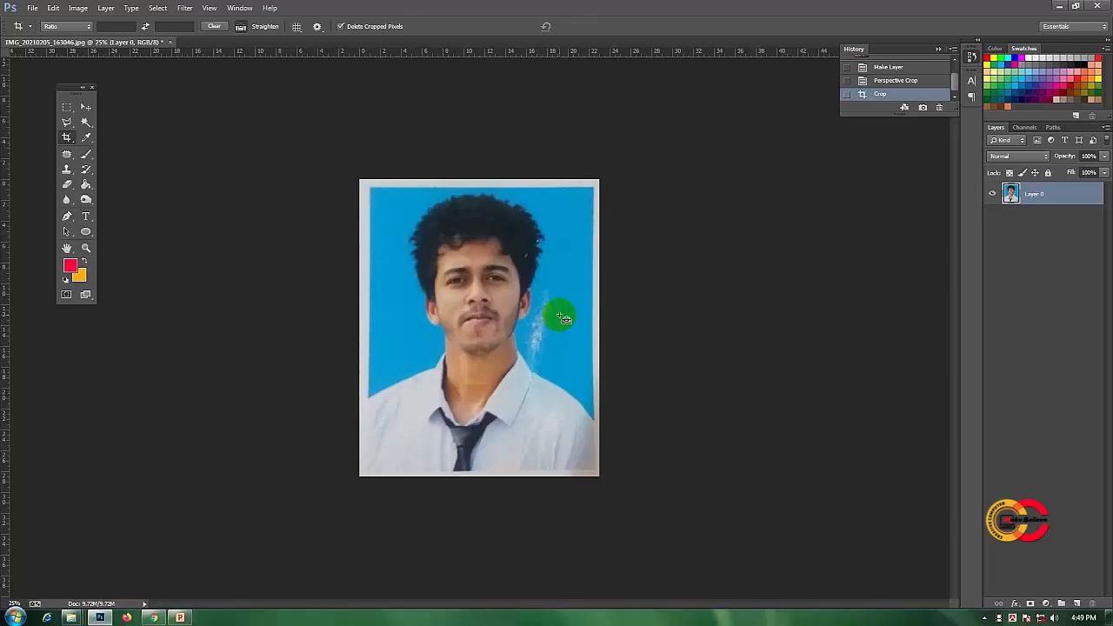
- Use the Patch tool to replace the upper part of the white scratch beside the ear with clean blue background
key("ctrl+plus")
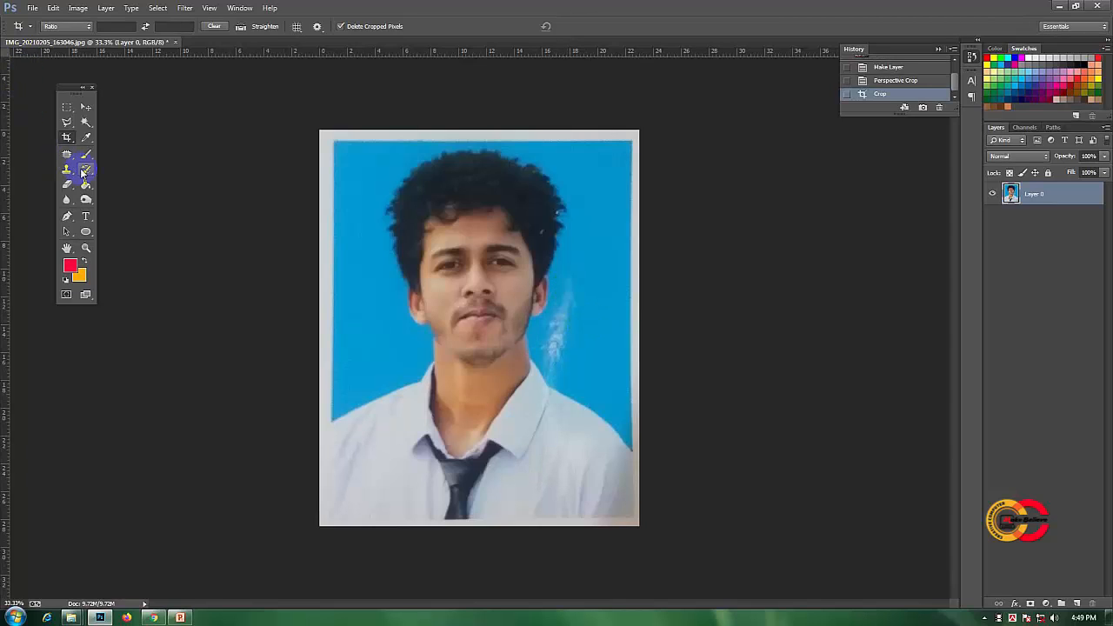
left_click_drag(66, 154, 113, 175)
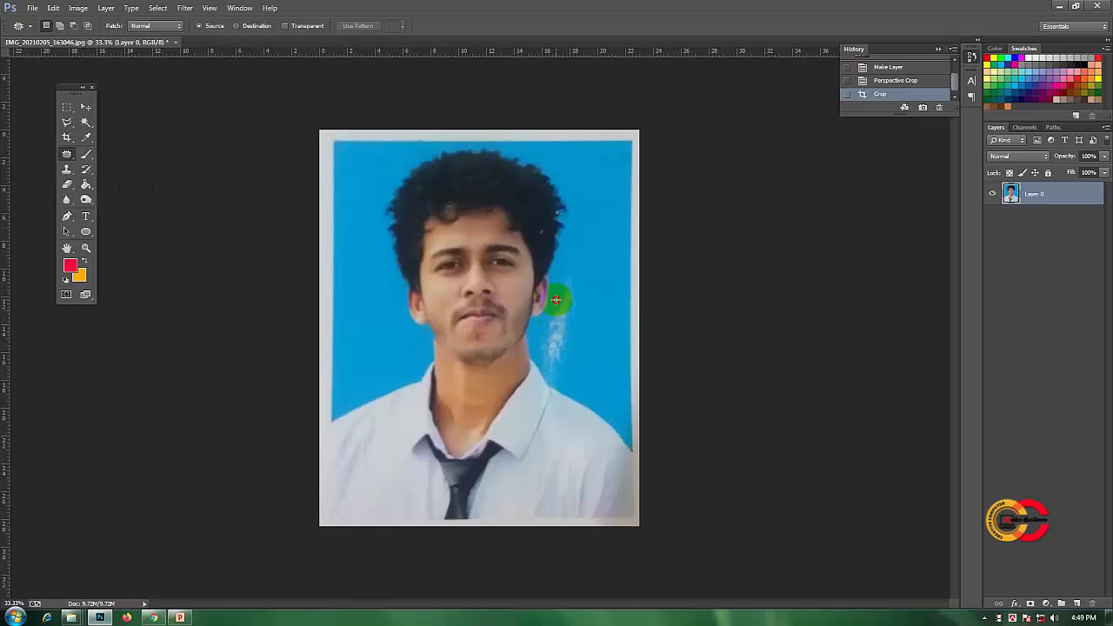
mouse_move(557, 298)
left_mouse_down()
mouse_move(579, 269)
mouse_move(584, 294)
mouse_move(567, 322)
mouse_move(579, 234)
mouse_move(594, 239)
left_mouse_up()
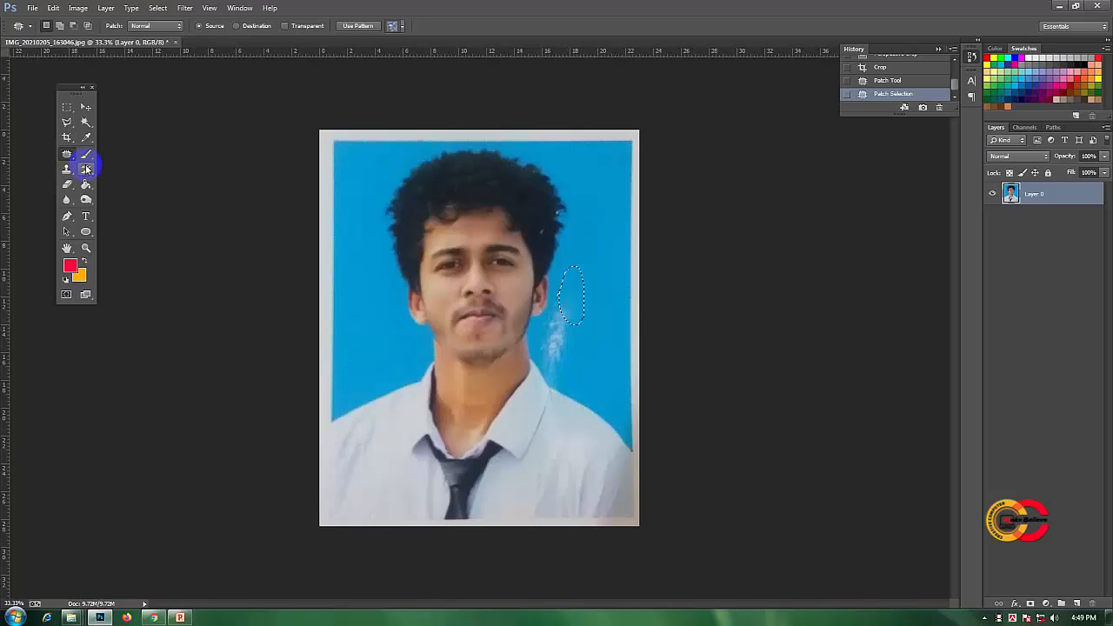
- Patch the rest of the scratch beside the neck down to the shoulder with clean blue background in Source mode, and deselect
left_click(213, 27)
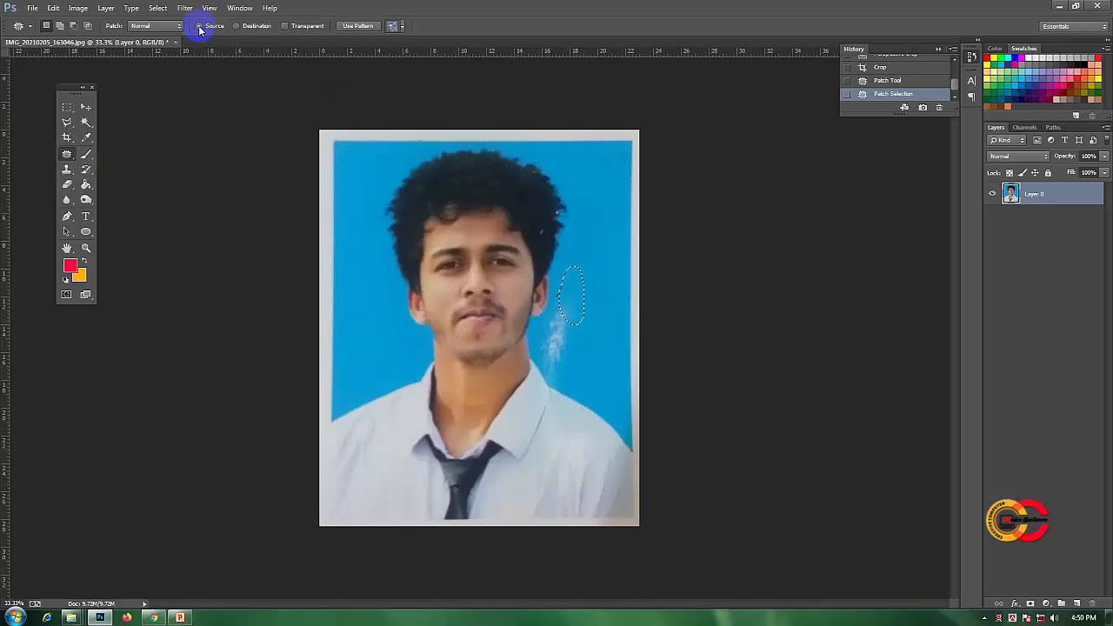
mouse_move(543, 329)
left_mouse_down()
mouse_move(573, 314)
mouse_move(575, 342)
mouse_move(556, 373)
mouse_move(561, 326)
left_mouse_up()
left_click_drag(559, 335, 589, 255)
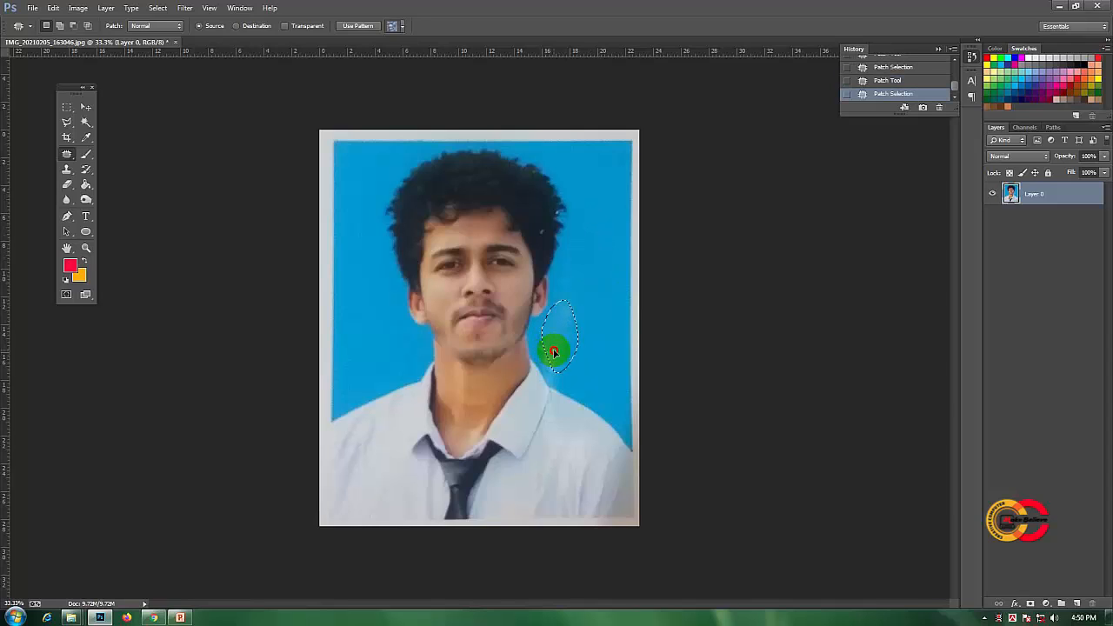
left_click_drag(554, 353, 588, 297)
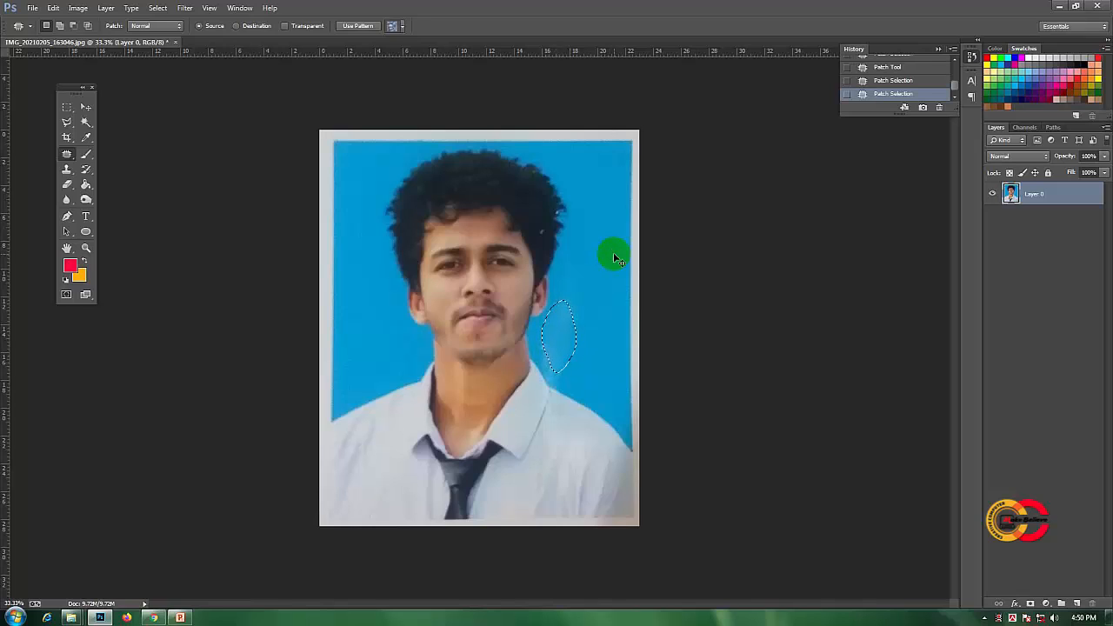
key("ctrl+d")
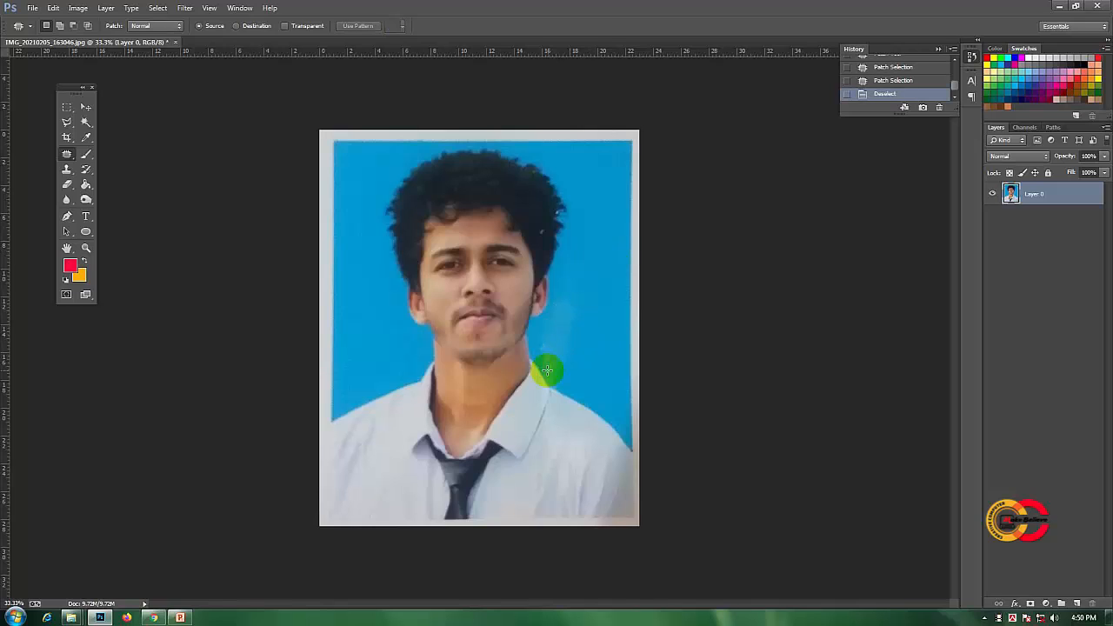
mouse_move(536, 342)
left_mouse_down()
mouse_move(551, 373)
mouse_move(541, 343)
mouse_move(567, 311)
mouse_move(539, 339)
mouse_move(562, 372)
mouse_move(541, 339)
mouse_move(552, 360)
mouse_move(571, 317)
left_mouse_up()
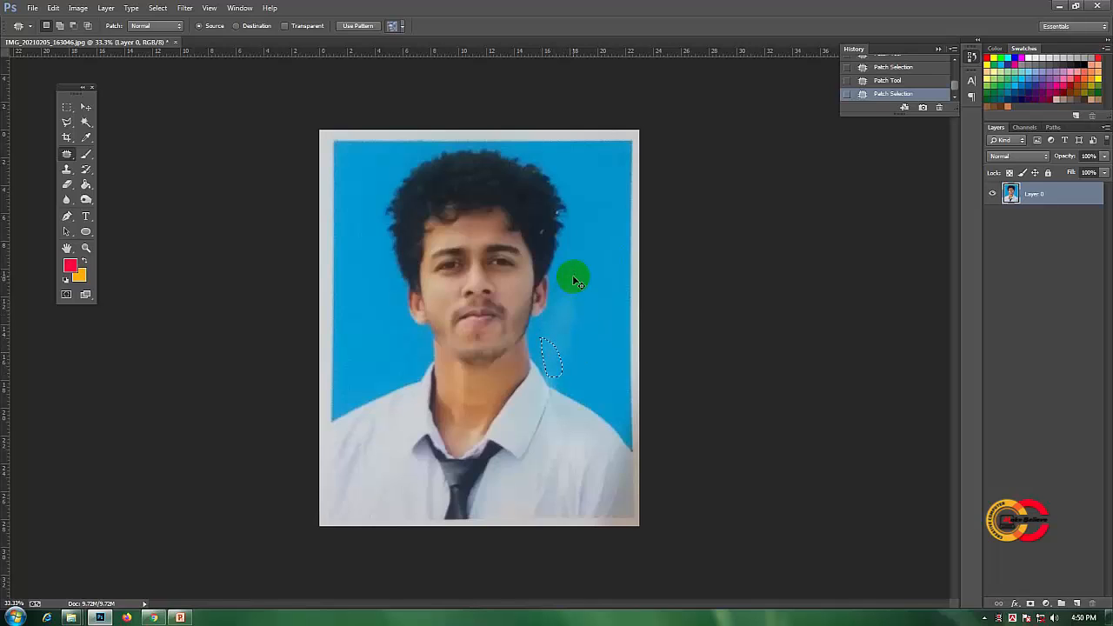
key("ctrl+d")
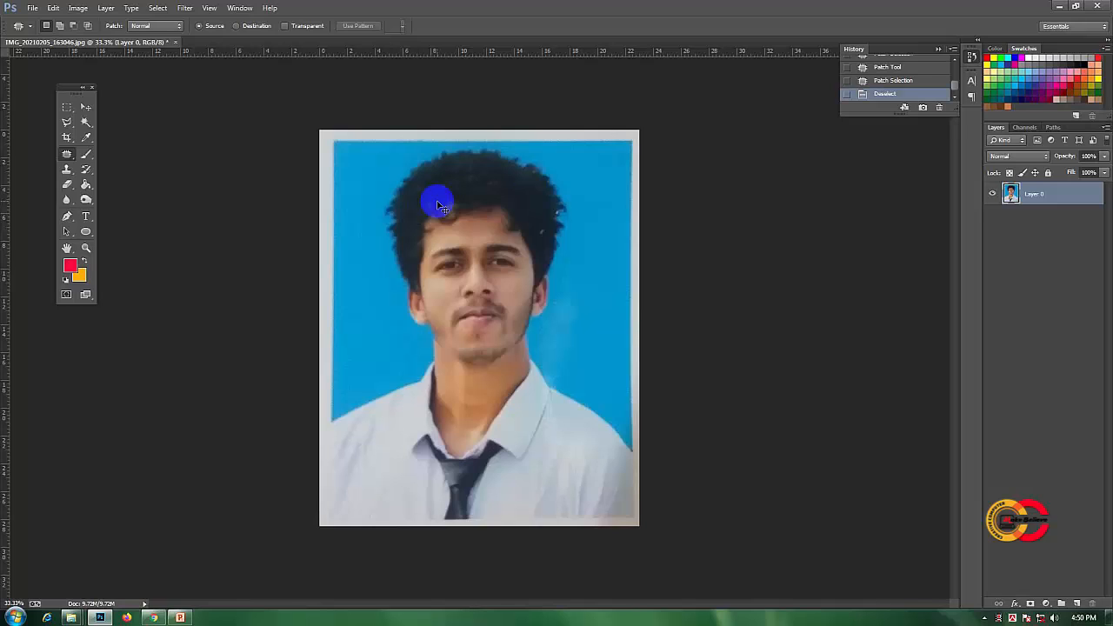
- Start a Curves adjustment on the photo and raise the RGB curve's midpoint to input 115, output 140
left_click(78, 8)
mouse_move(84, 22)
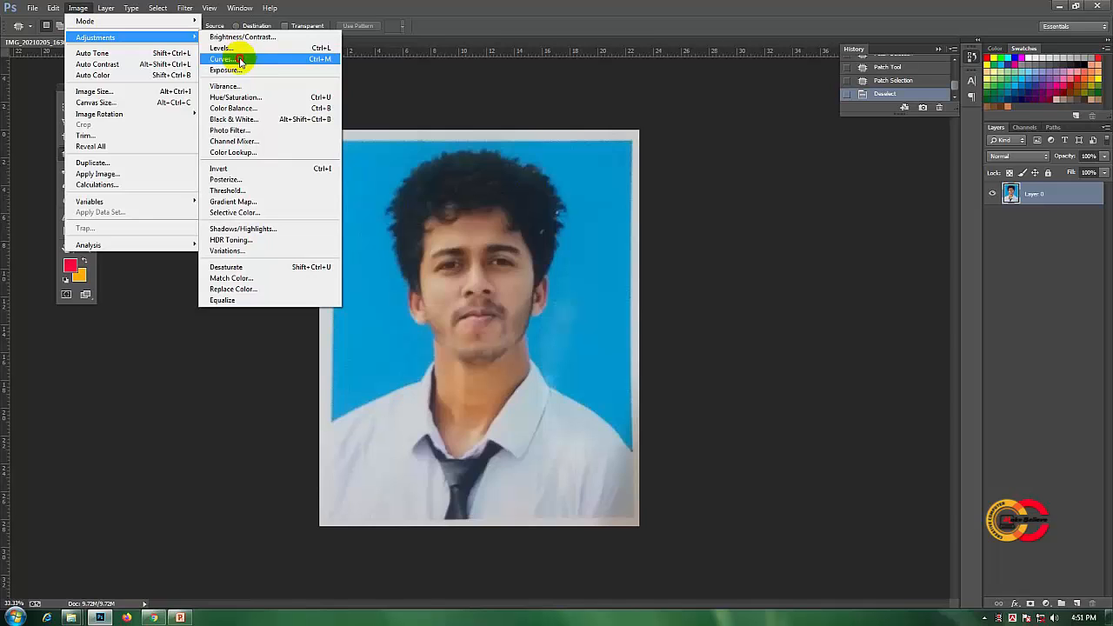
left_click(240, 60)
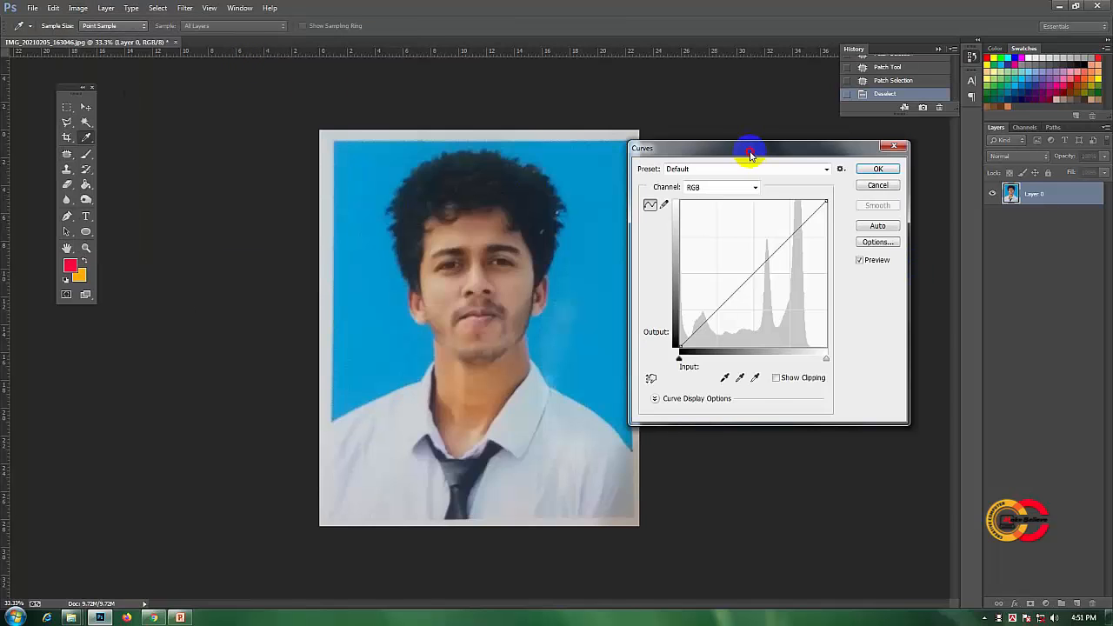
left_click_drag(745, 148, 749, 178)
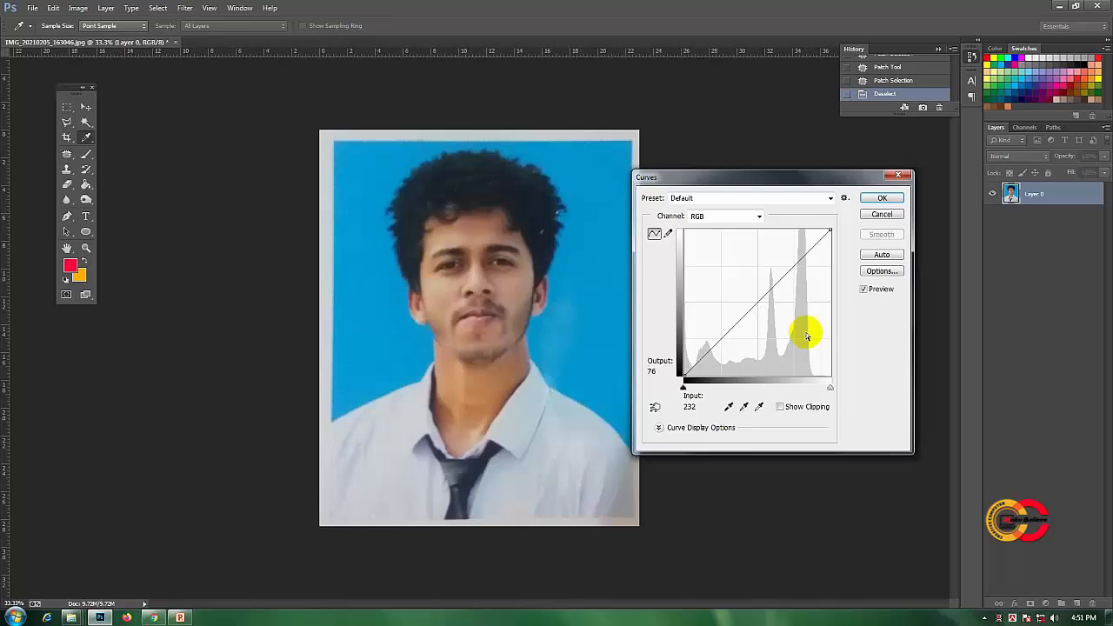
left_click(760, 303)
left_click_drag(760, 303, 750, 295)
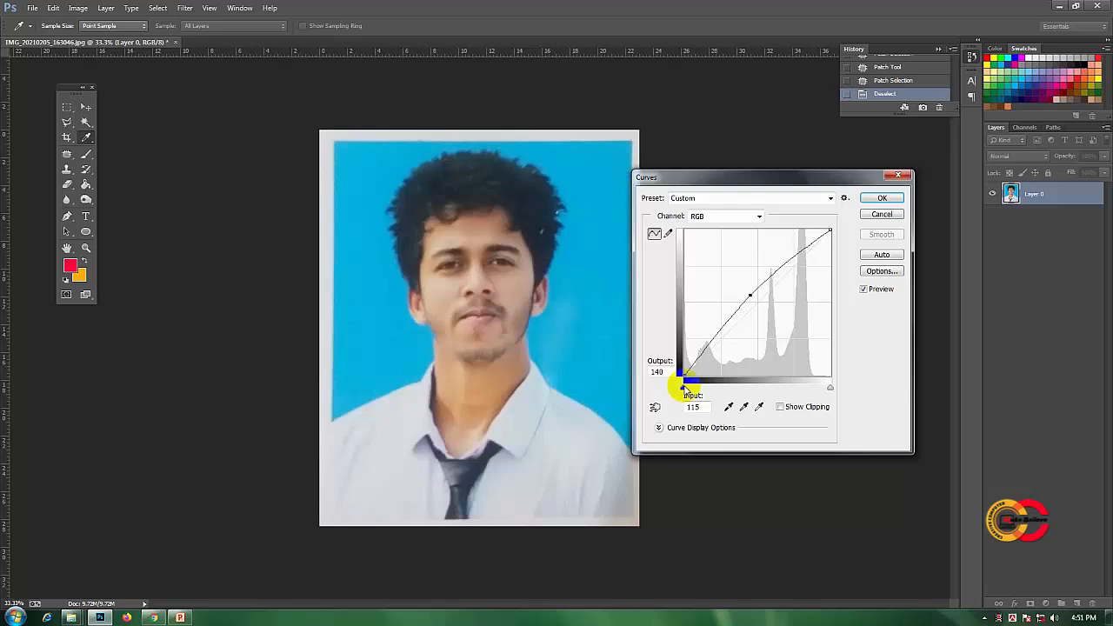
- Set the curve's black point to input 5, white point to input 246 and midpoint to input 110, output 142, and apply it
left_click_drag(685, 388, 689, 387)
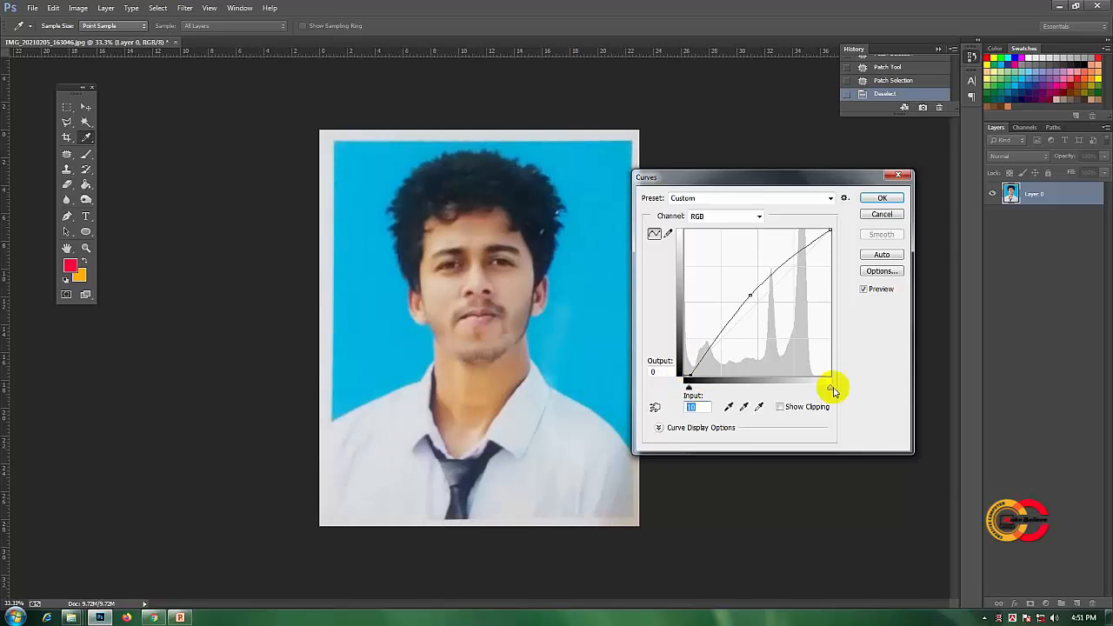
left_click_drag(832, 388, 826, 388)
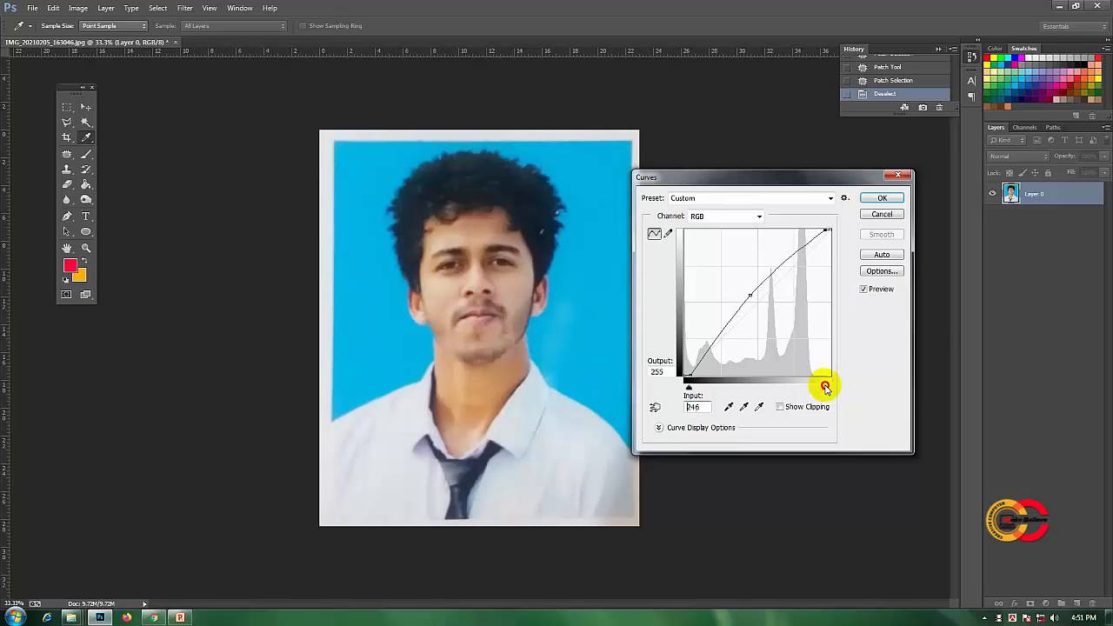
left_click_drag(689, 388, 687, 388)
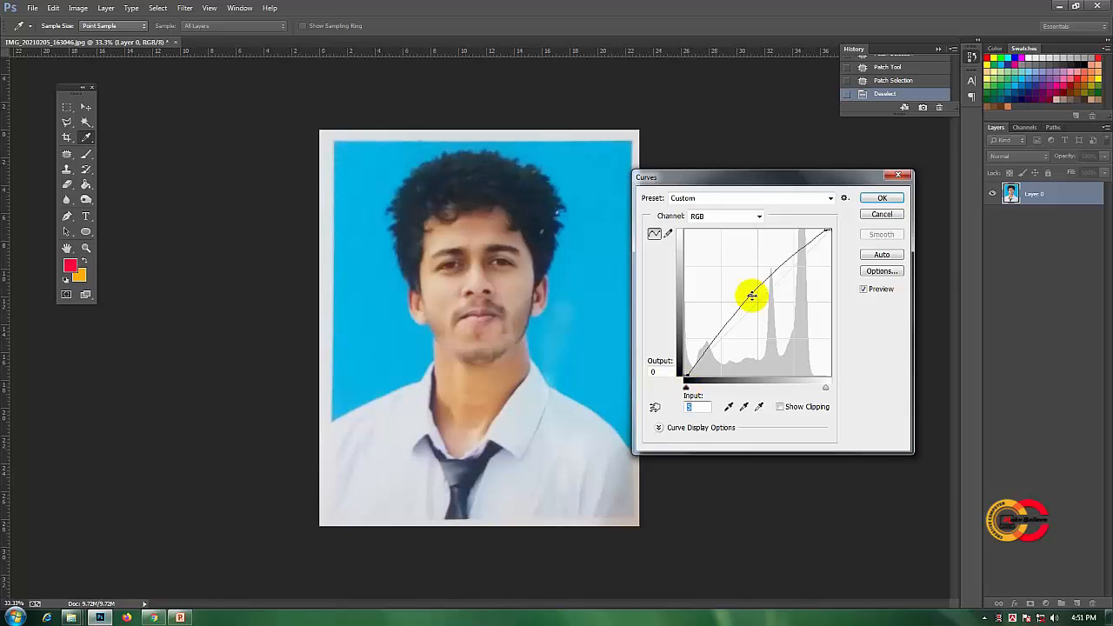
left_click_drag(751, 296, 750, 294)
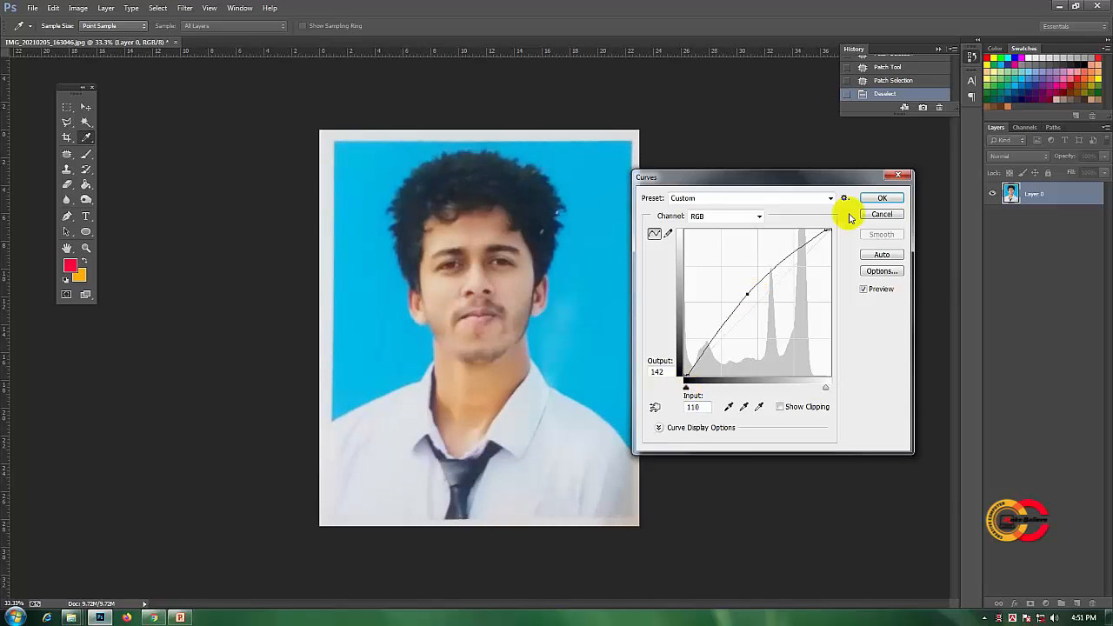
left_click(876, 199)
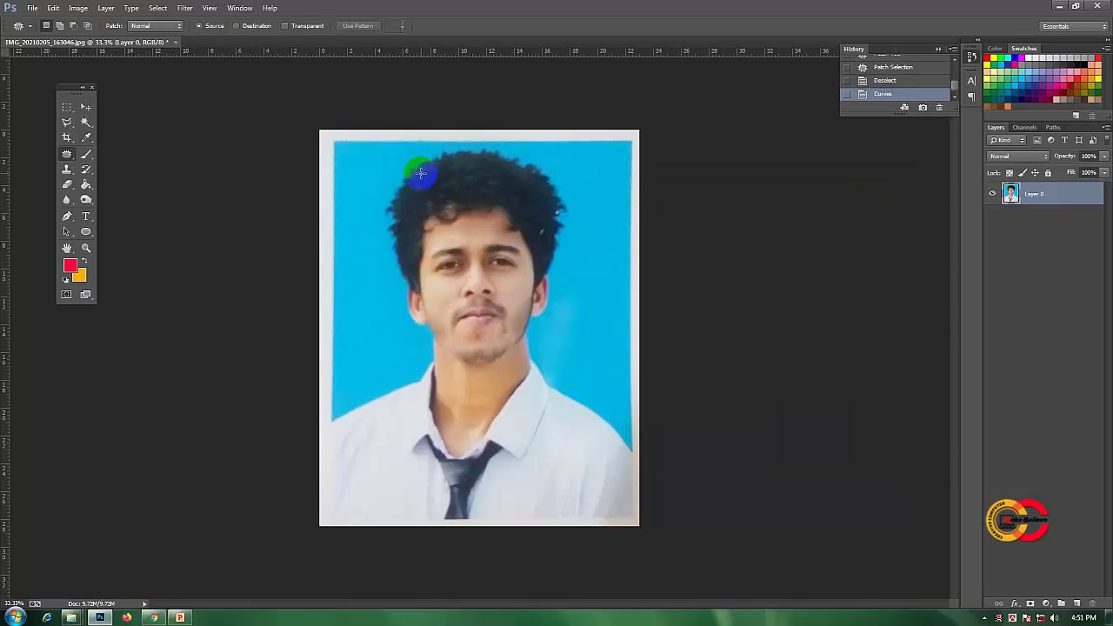
- Start saving the retouched photo as a new file on the Desktop, with the subject's full name in capitals as the file name
left_click(32, 7)
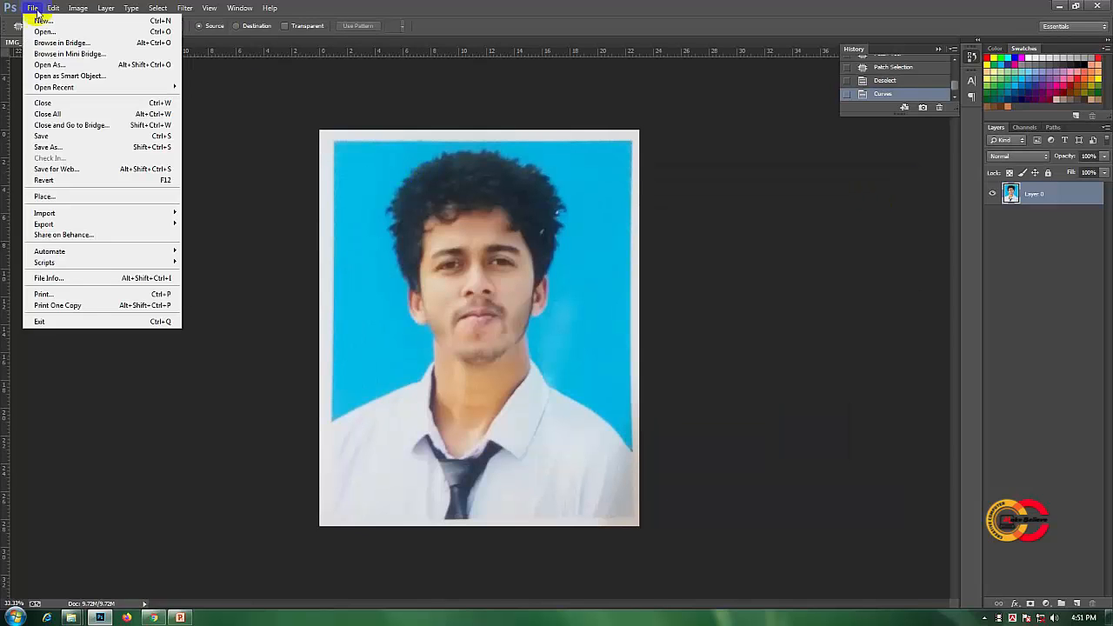
left_click(67, 147)
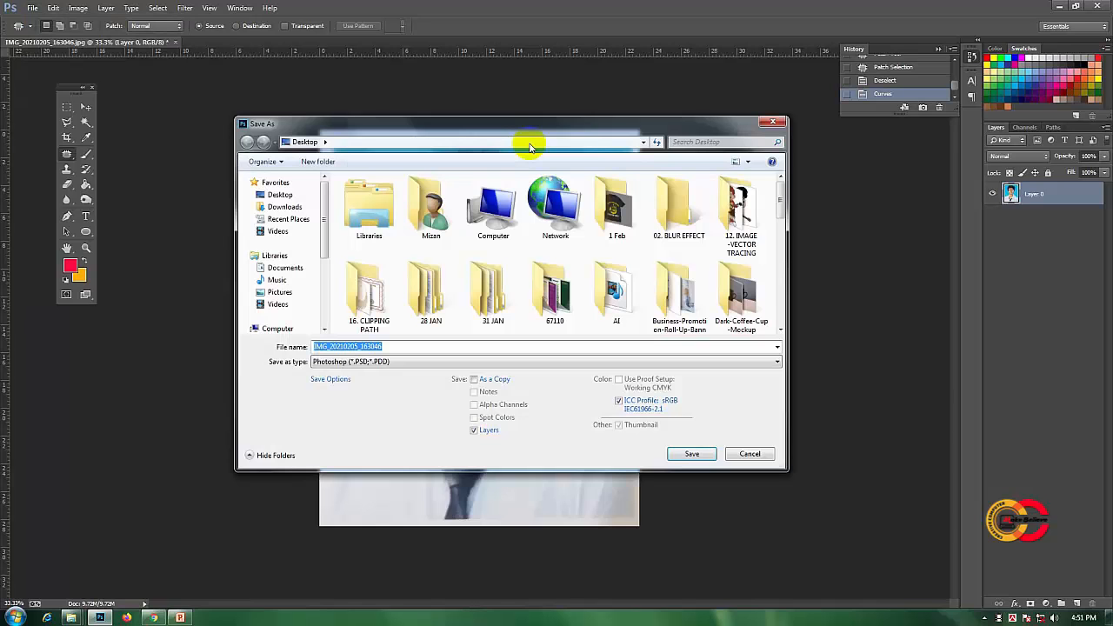
left_click_drag(527, 125, 507, 105)
left_click(365, 345)
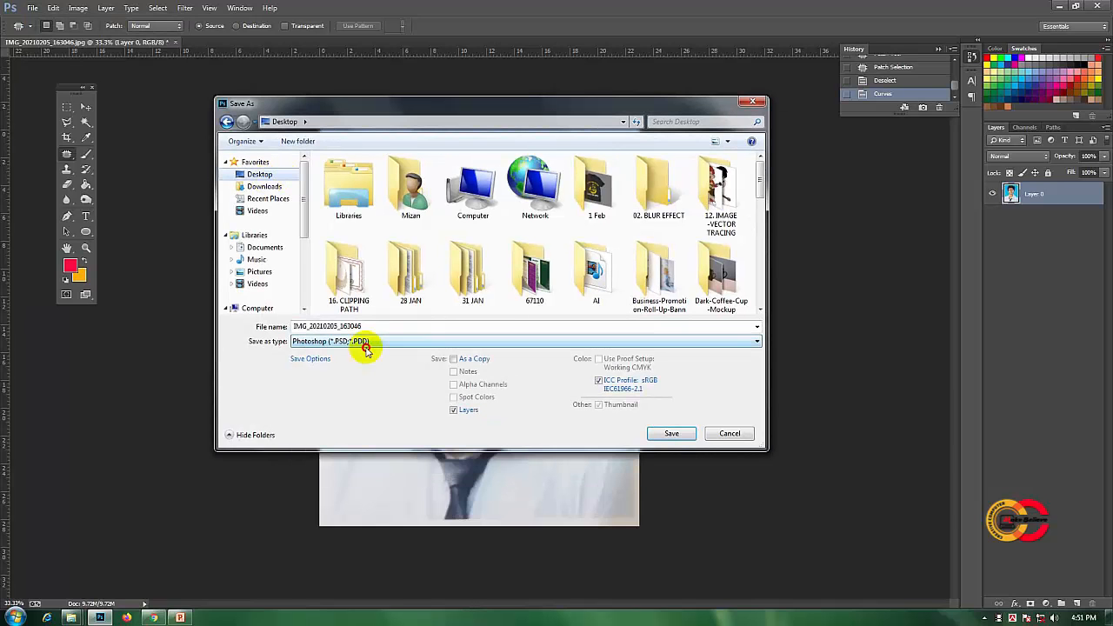
left_click(384, 357)
left_click(292, 326)
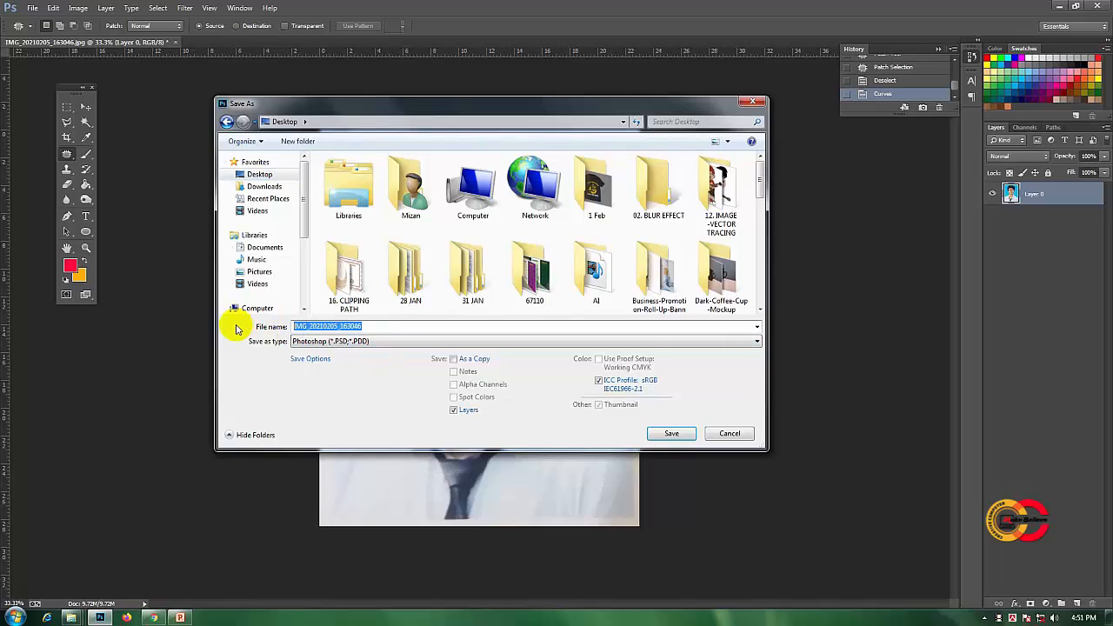
type("m")
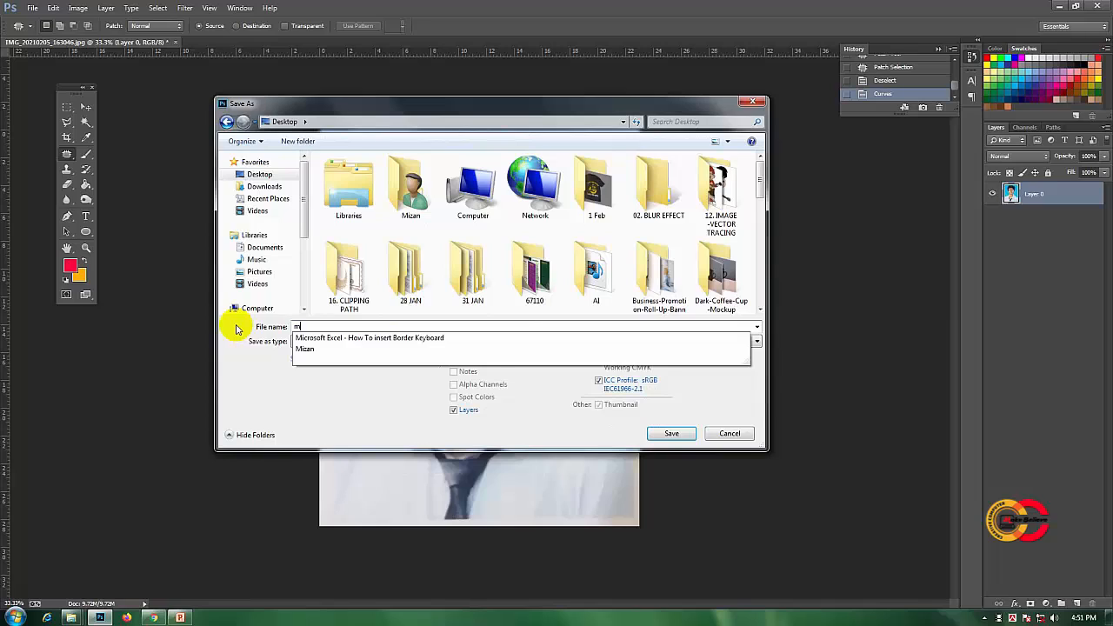
key("BackSpace")
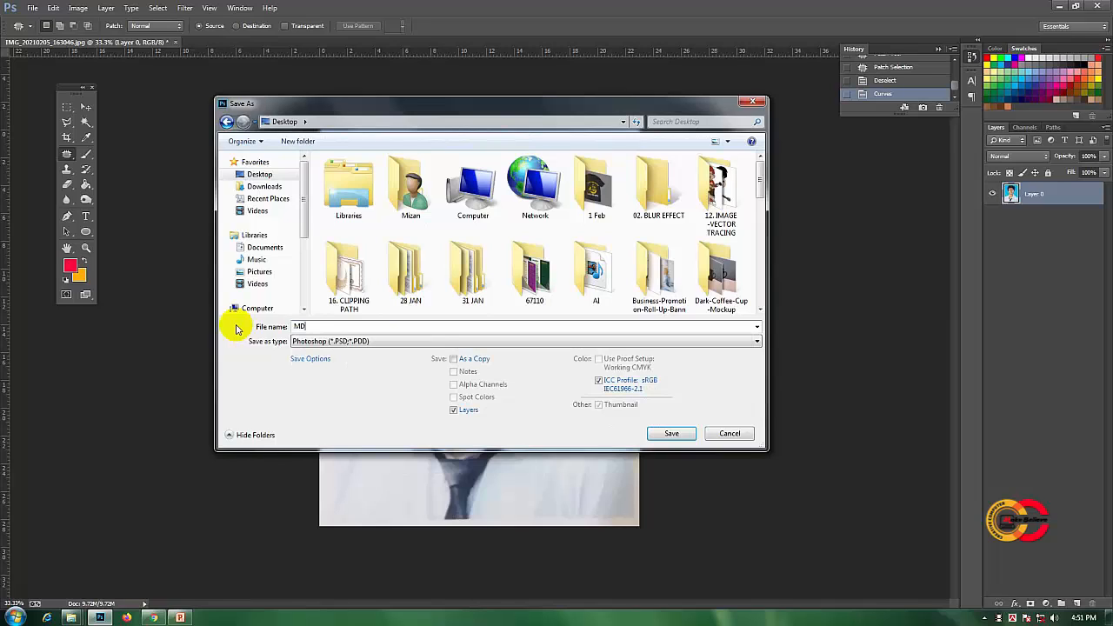
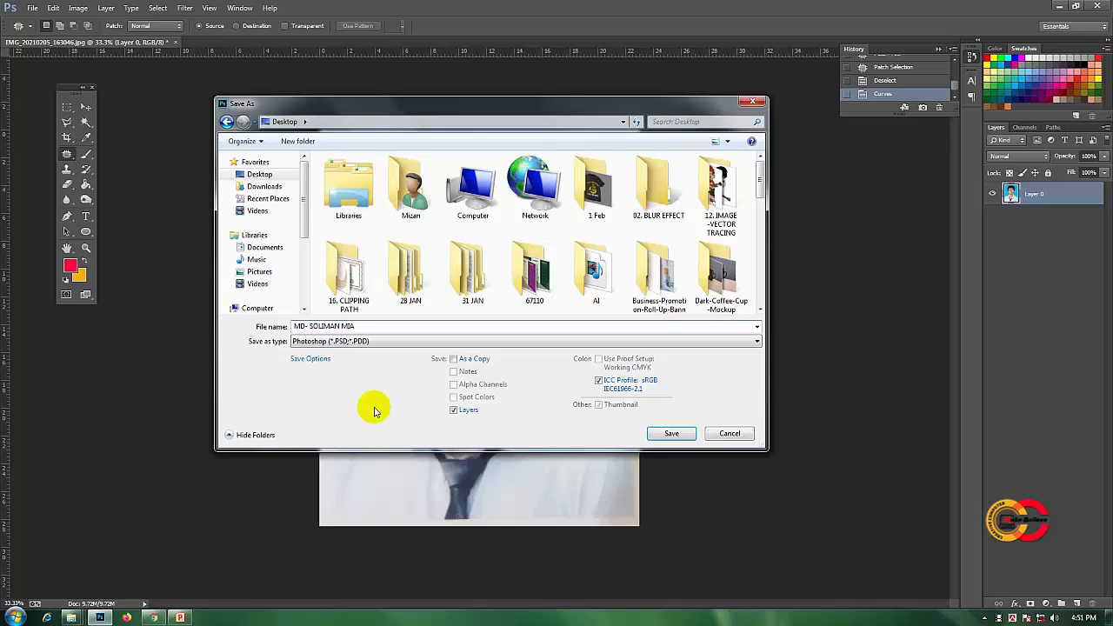
- Choose JPEG (*.JPG;*.JPEG;*.JPE) as the file format and proceed to the JPEG options
left_click(301, 345)
left_click(301, 343)
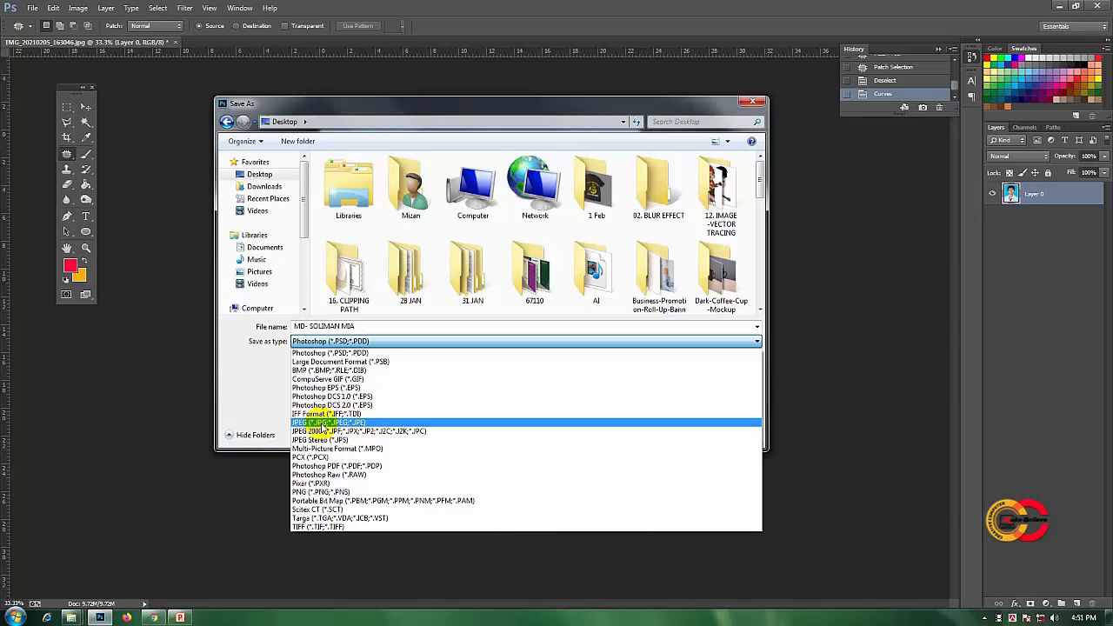
left_click(322, 423)
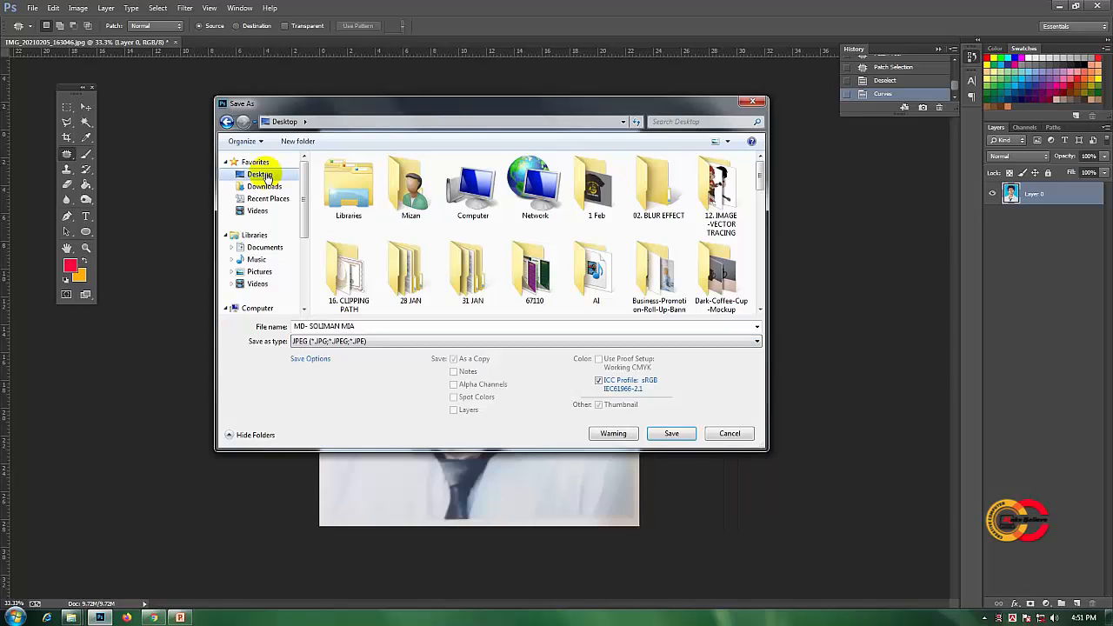
left_click(672, 434)
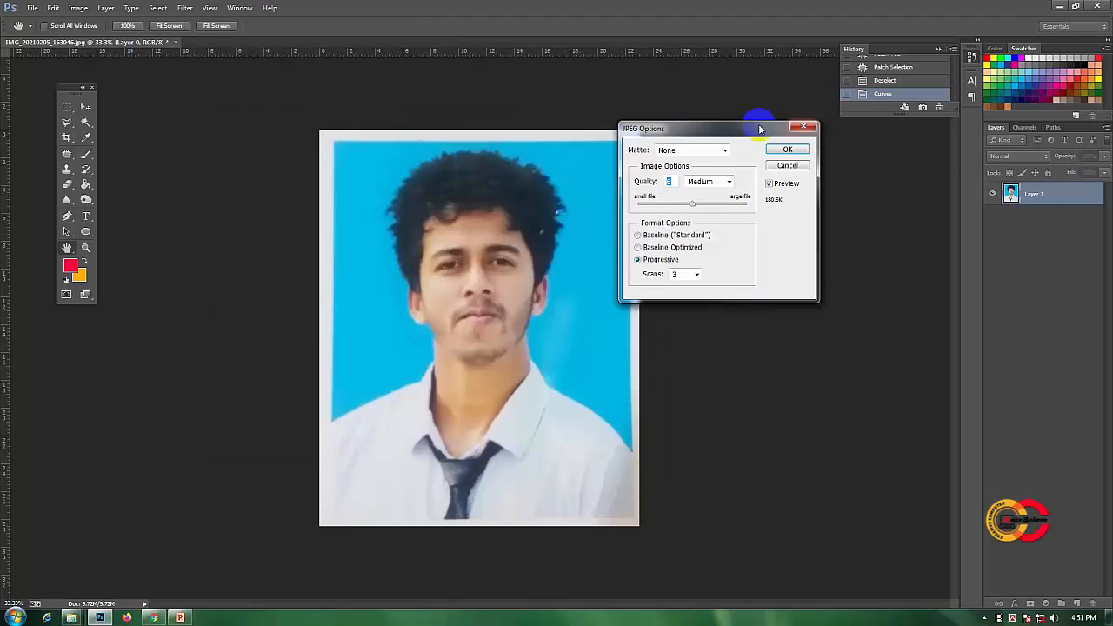
- Try JPEG quality 12 (Maximum), 7 (Medium) and again 12 to compare the estimated file sizes
left_click_drag(759, 128, 713, 186)
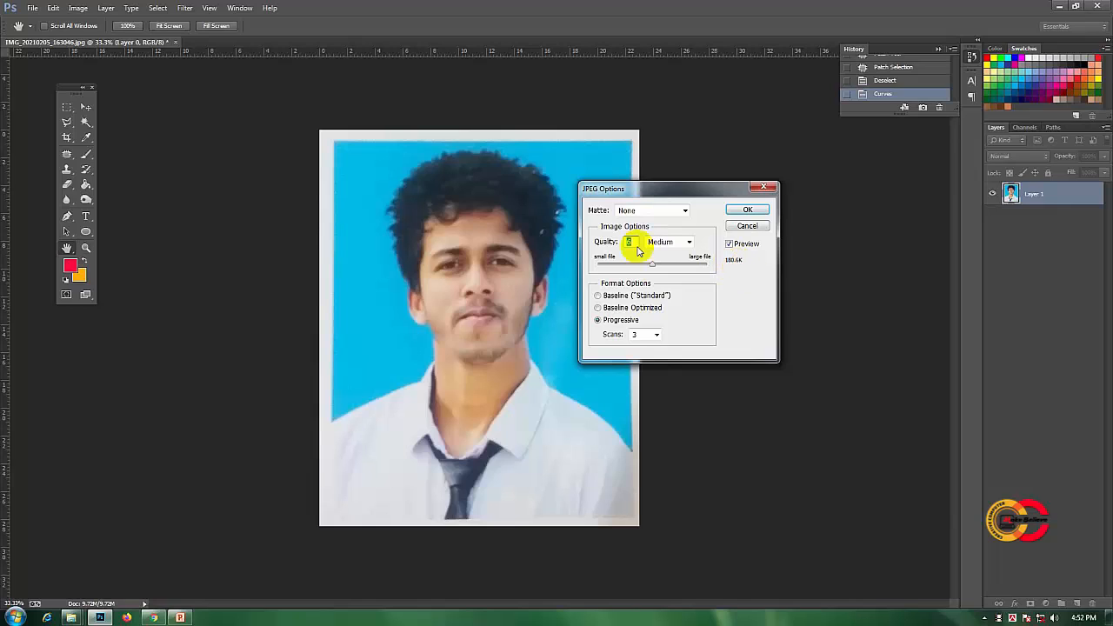
left_click_drag(659, 192, 724, 189)
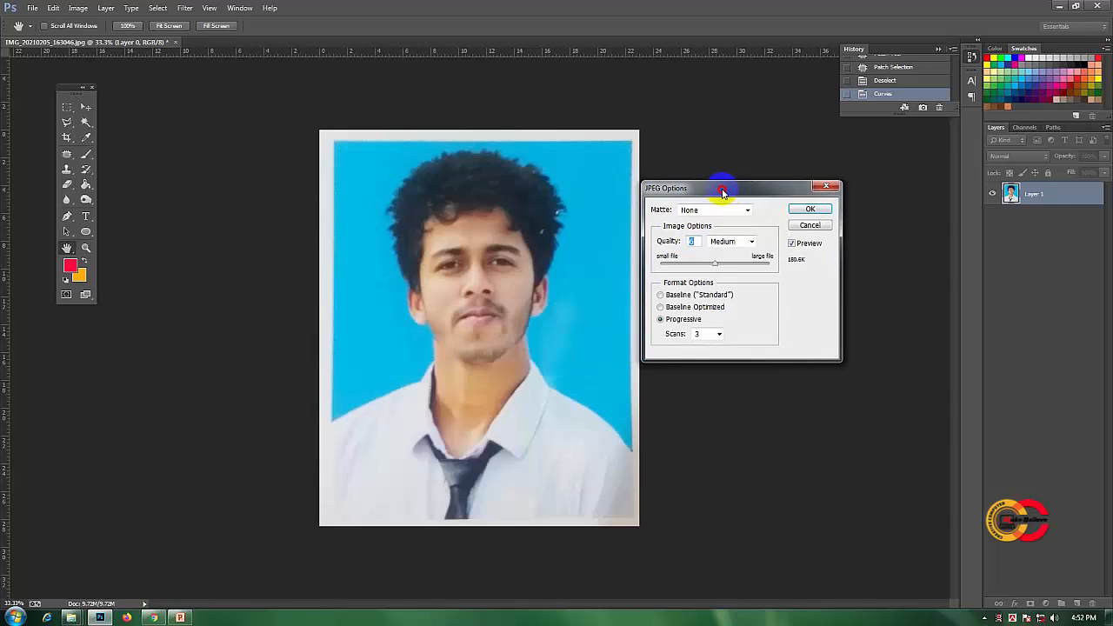
left_click(716, 264)
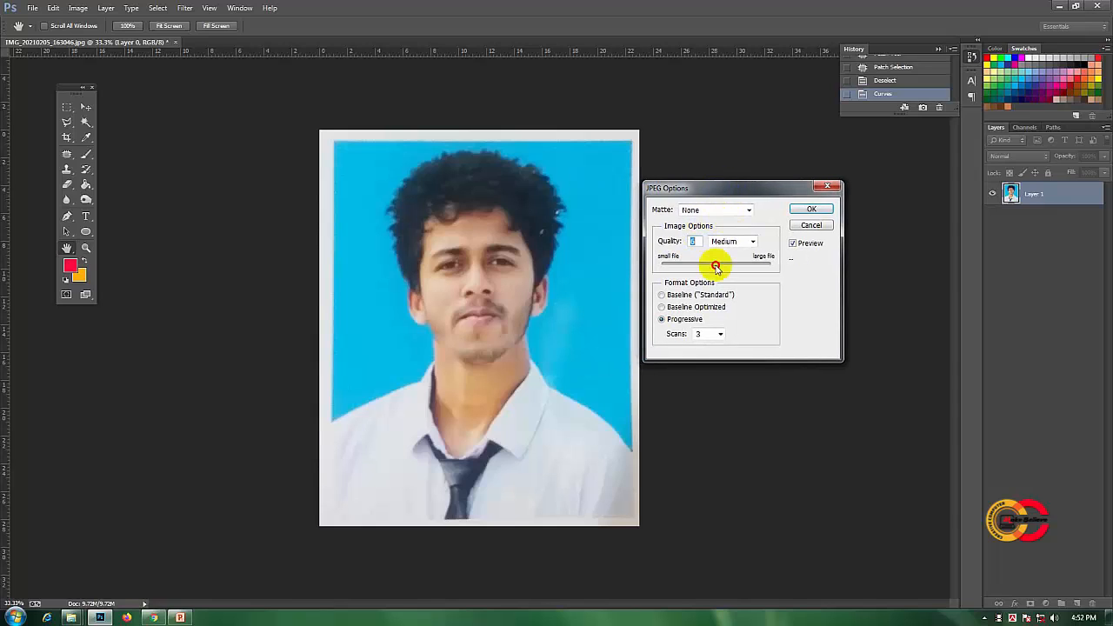
left_click_drag(716, 266, 791, 272)
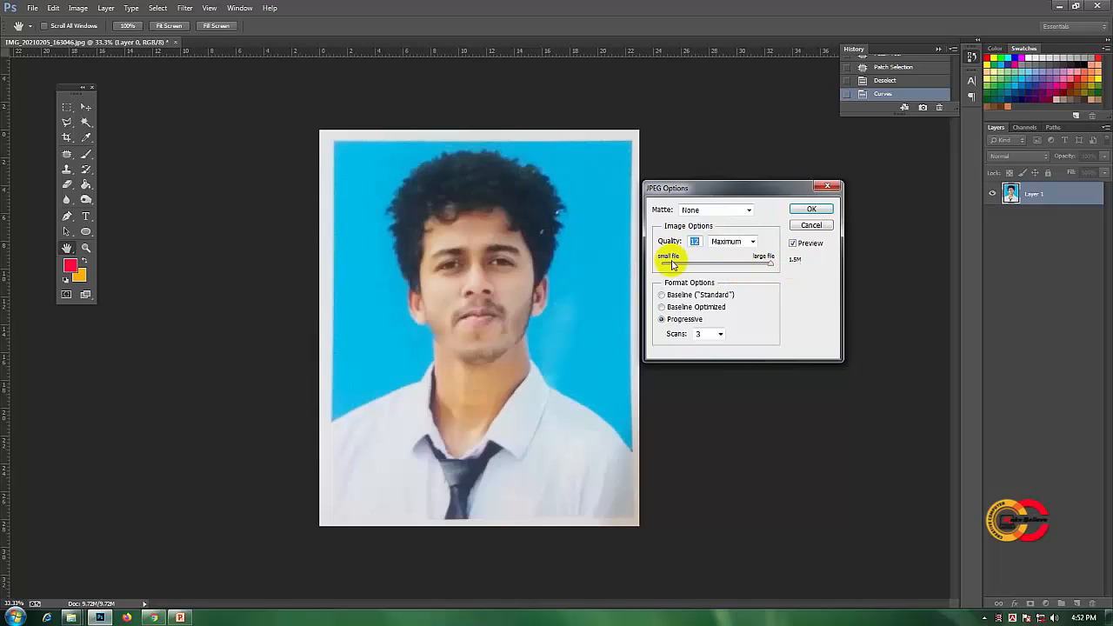
left_click(769, 265)
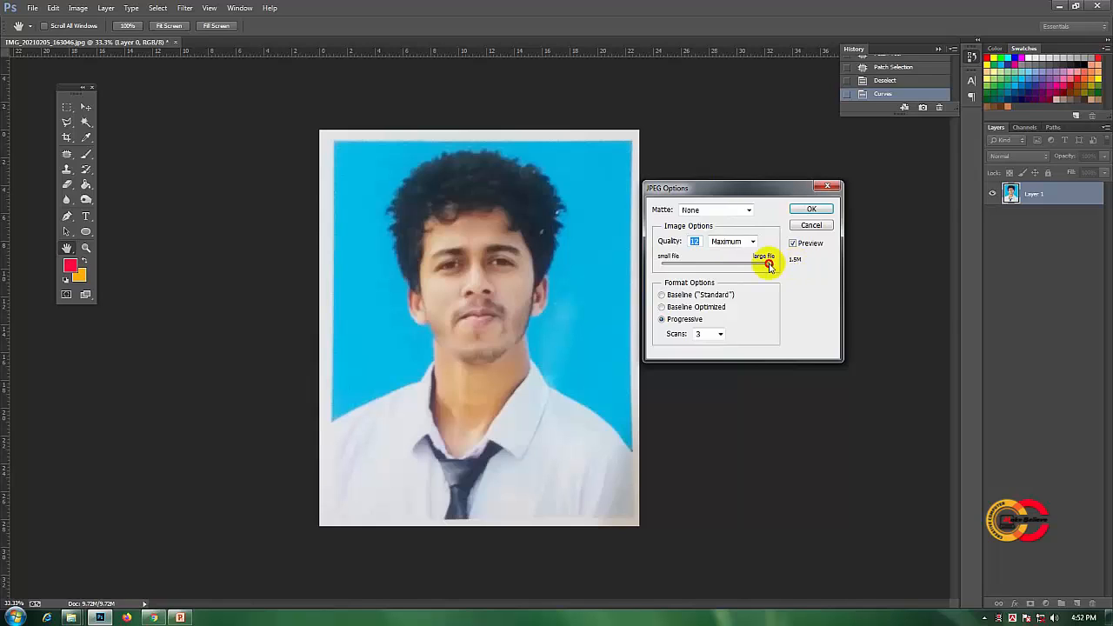
left_click_drag(769, 266, 774, 264)
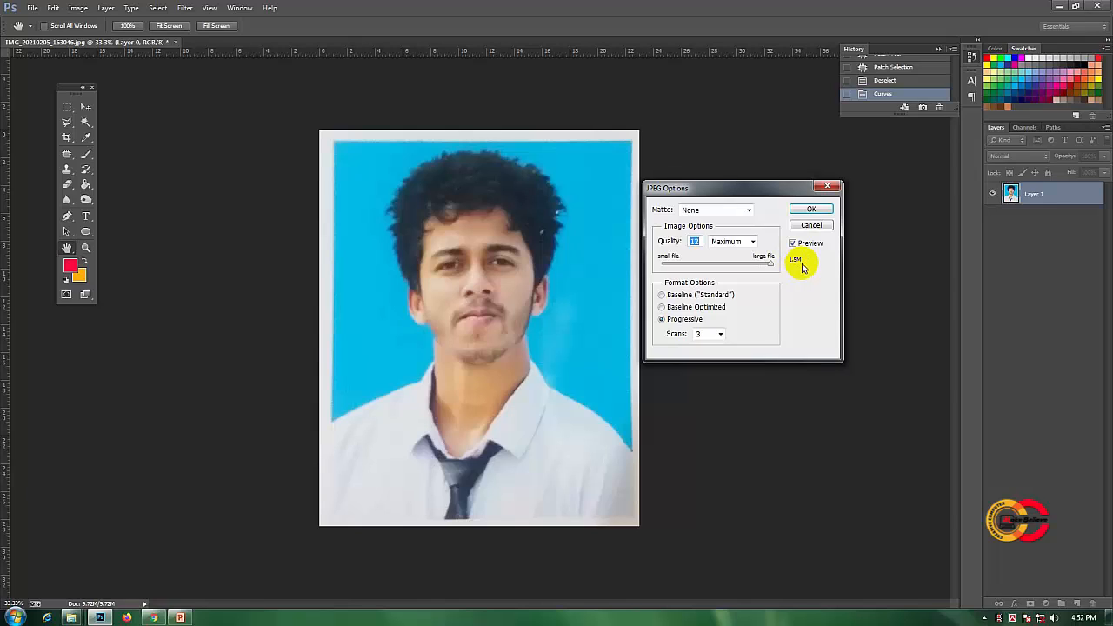
left_click_drag(750, 191, 757, 190)
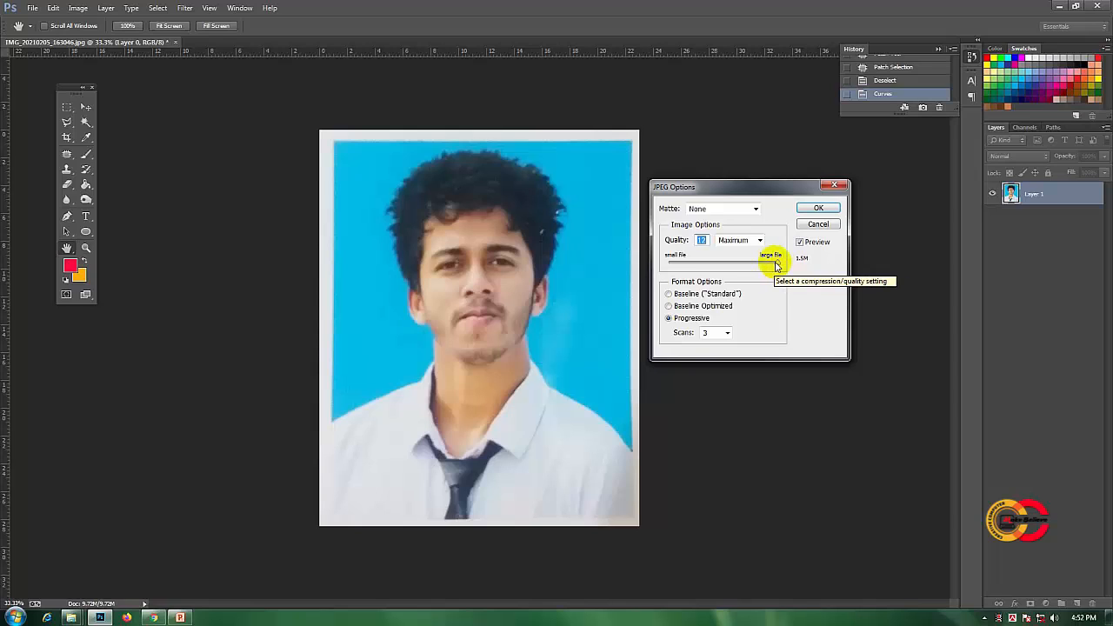
left_click_drag(775, 264, 731, 264)
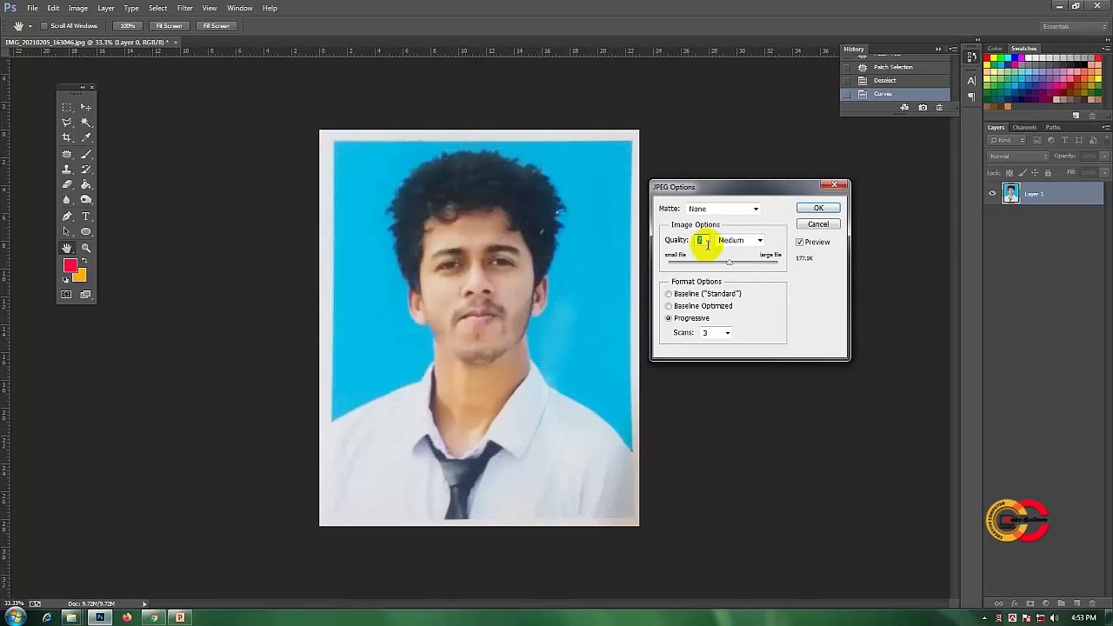
left_click_drag(742, 188, 742, 188)
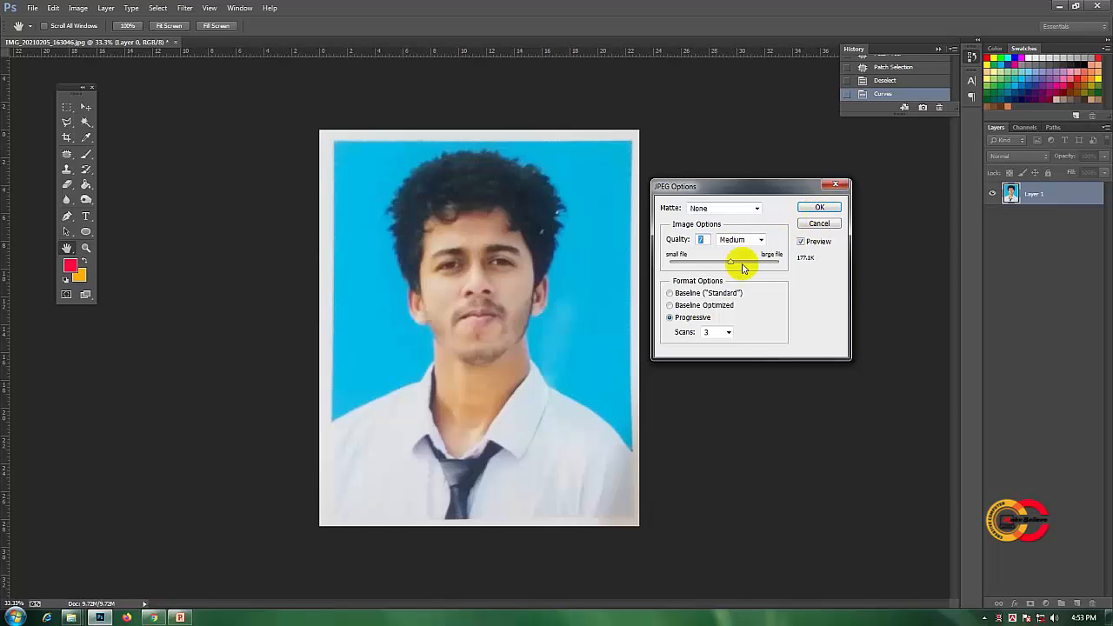
left_click_drag(736, 263, 787, 265)
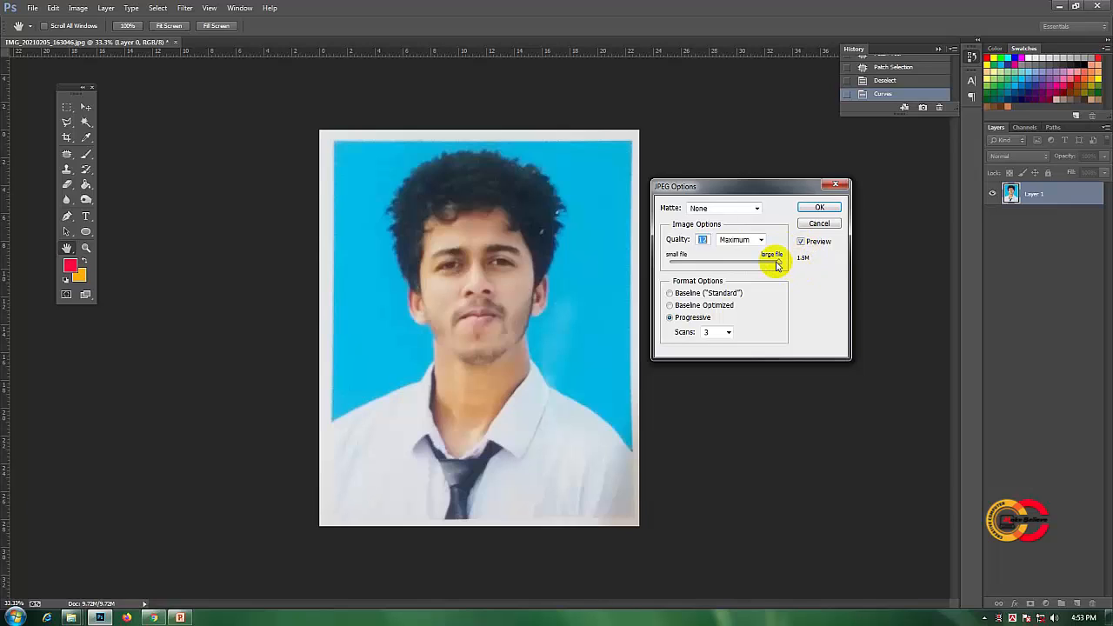
left_click(778, 263)
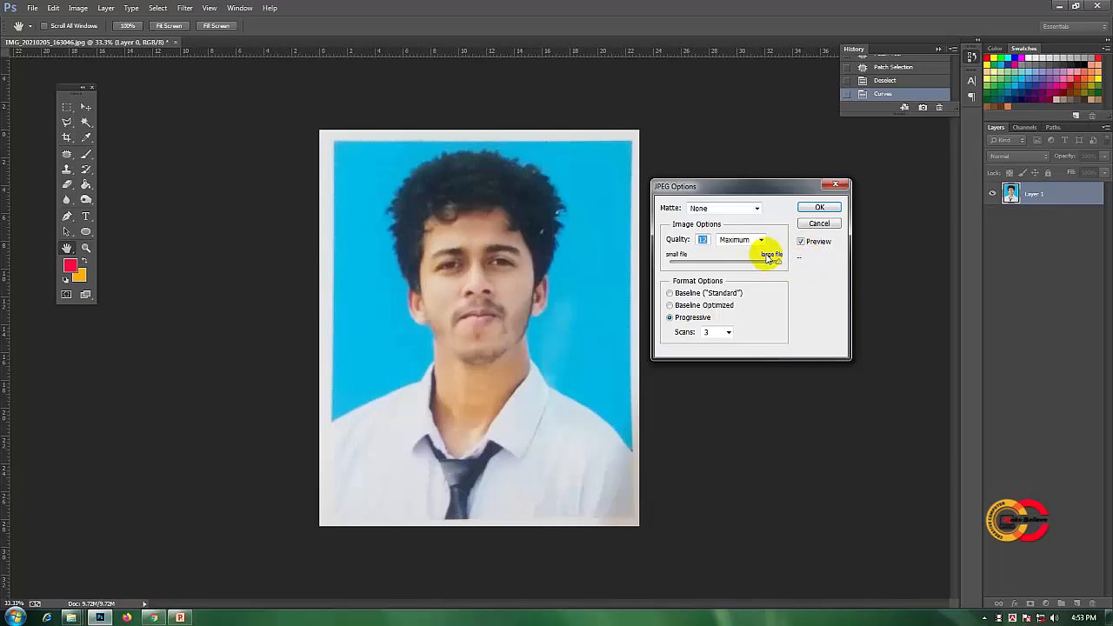
- Set the JPEG quality to 7 (Medium) with the Progressive format and finish saving the file
left_click(775, 263)
left_click_drag(775, 263, 736, 265)
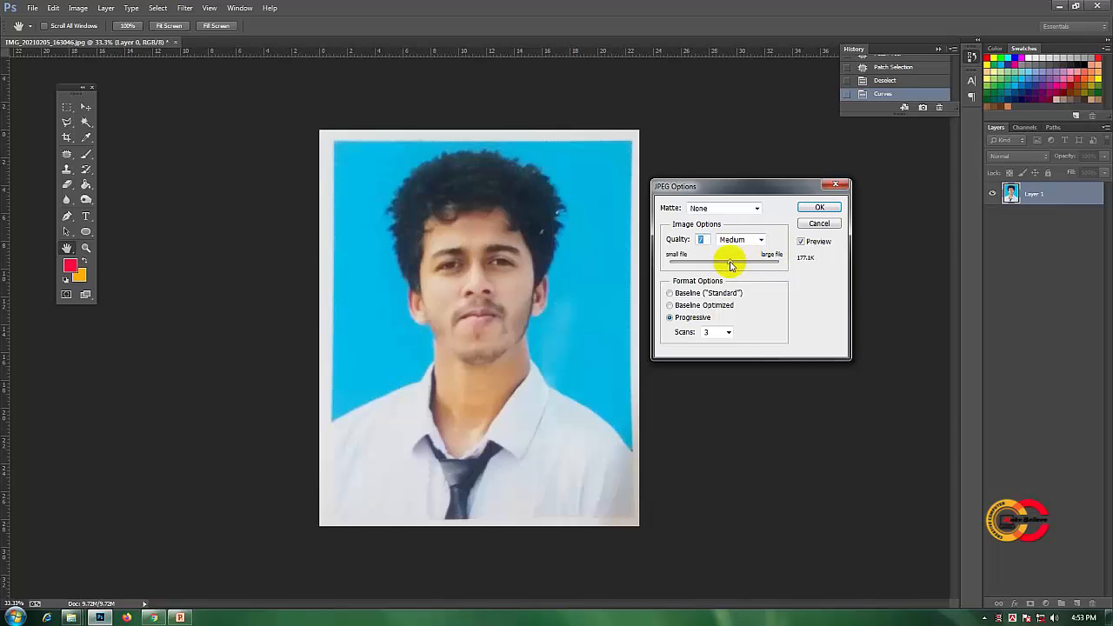
left_click(819, 209)
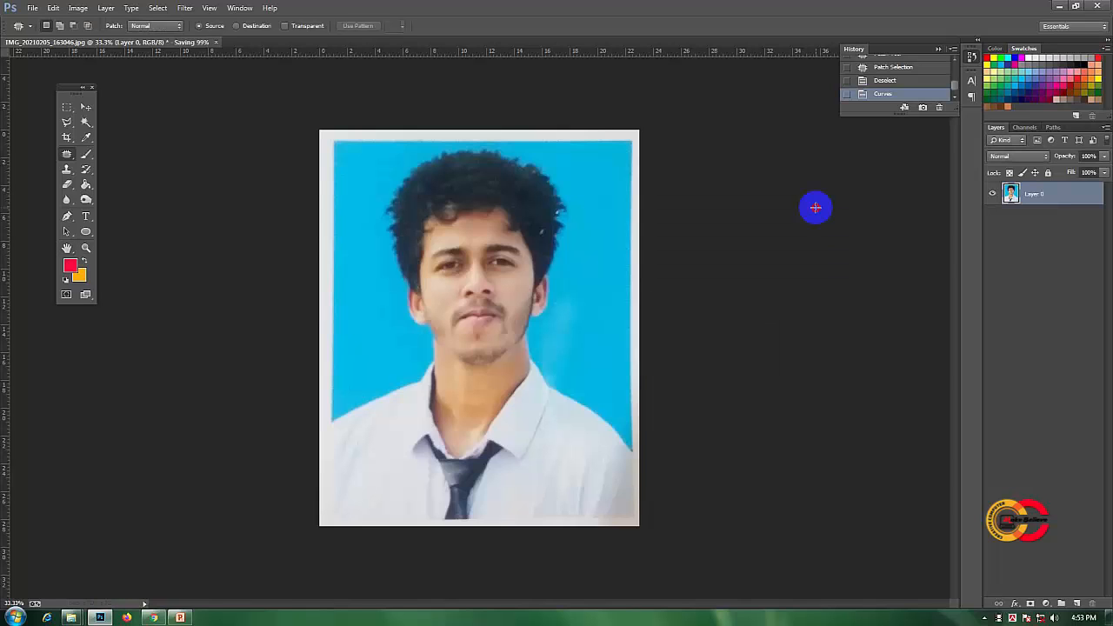
- Switch to the Windows desktop and place the saved JPEG beside the original IMG_20210205_163046 picture
left_click(1057, 6)
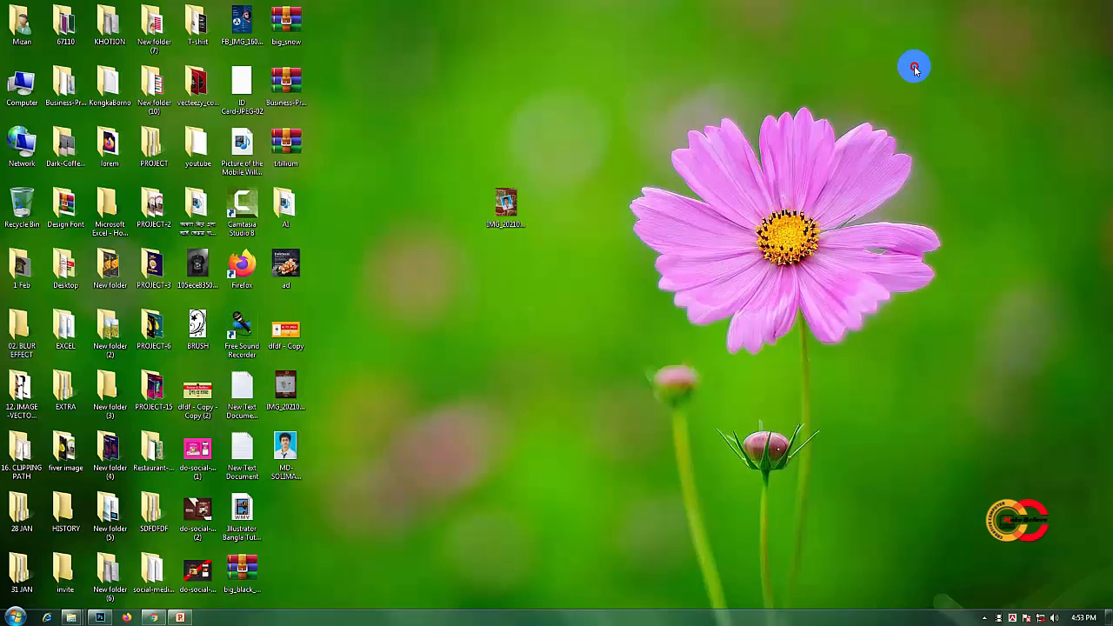
left_click_drag(291, 457, 562, 218)
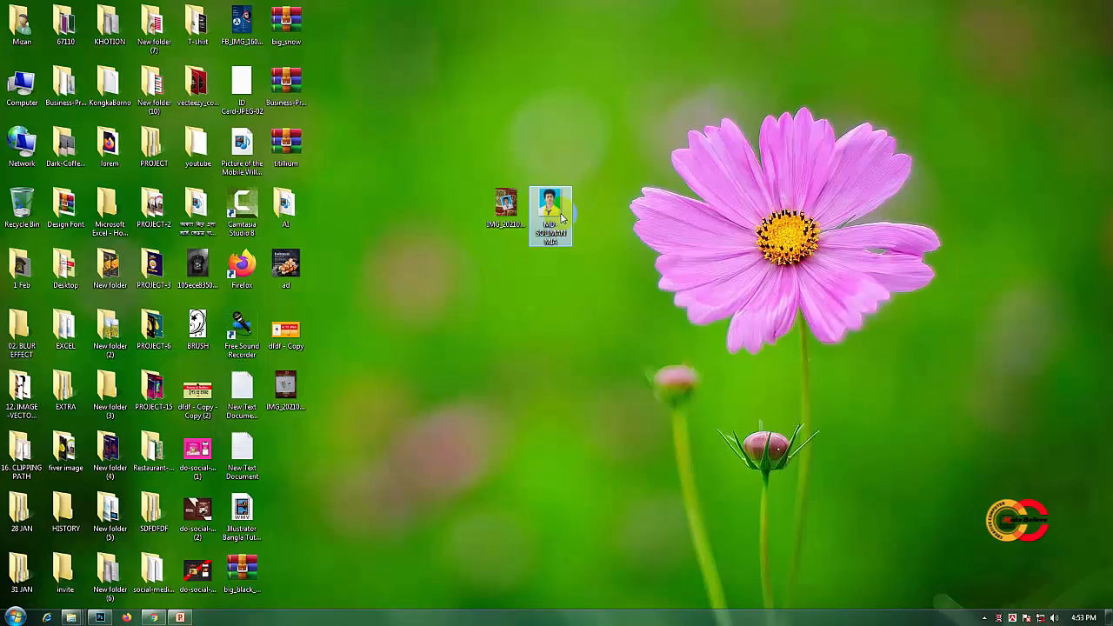
- Open the original tilted picture in Windows Photo Viewer and advance to the edited JPEG to compare them
left_click(496, 211, "ctrl")
double_click(497, 213)
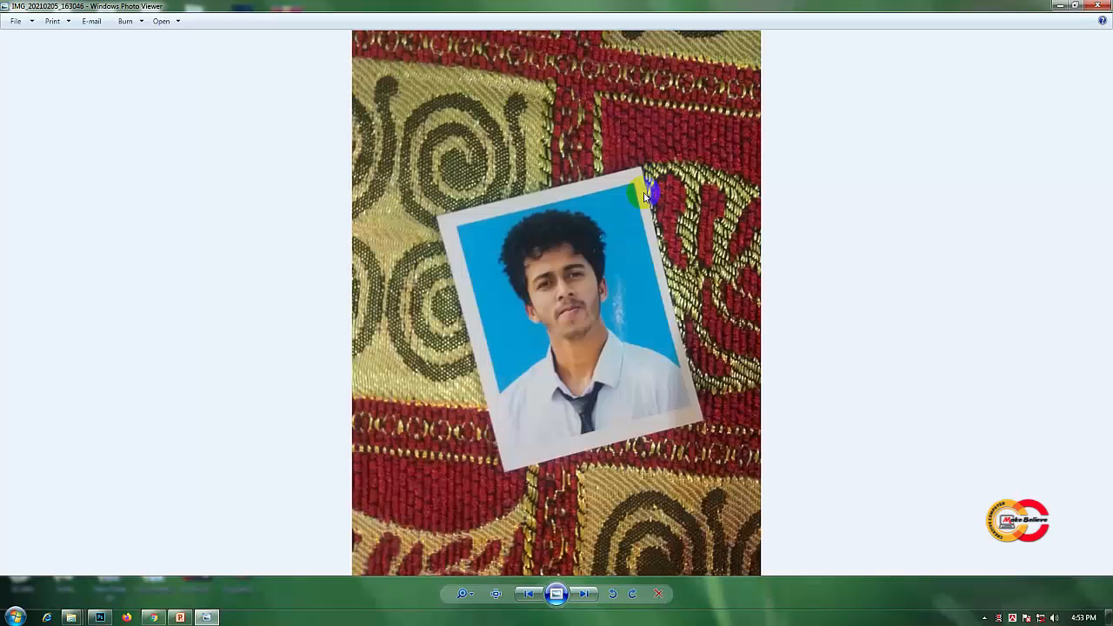
left_click(583, 595)
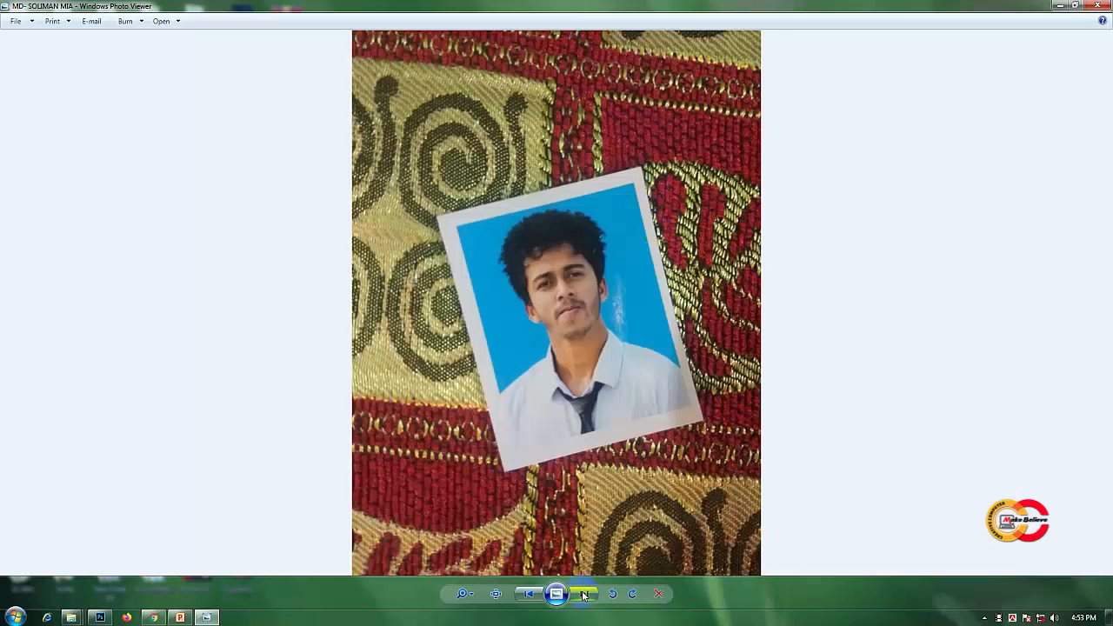